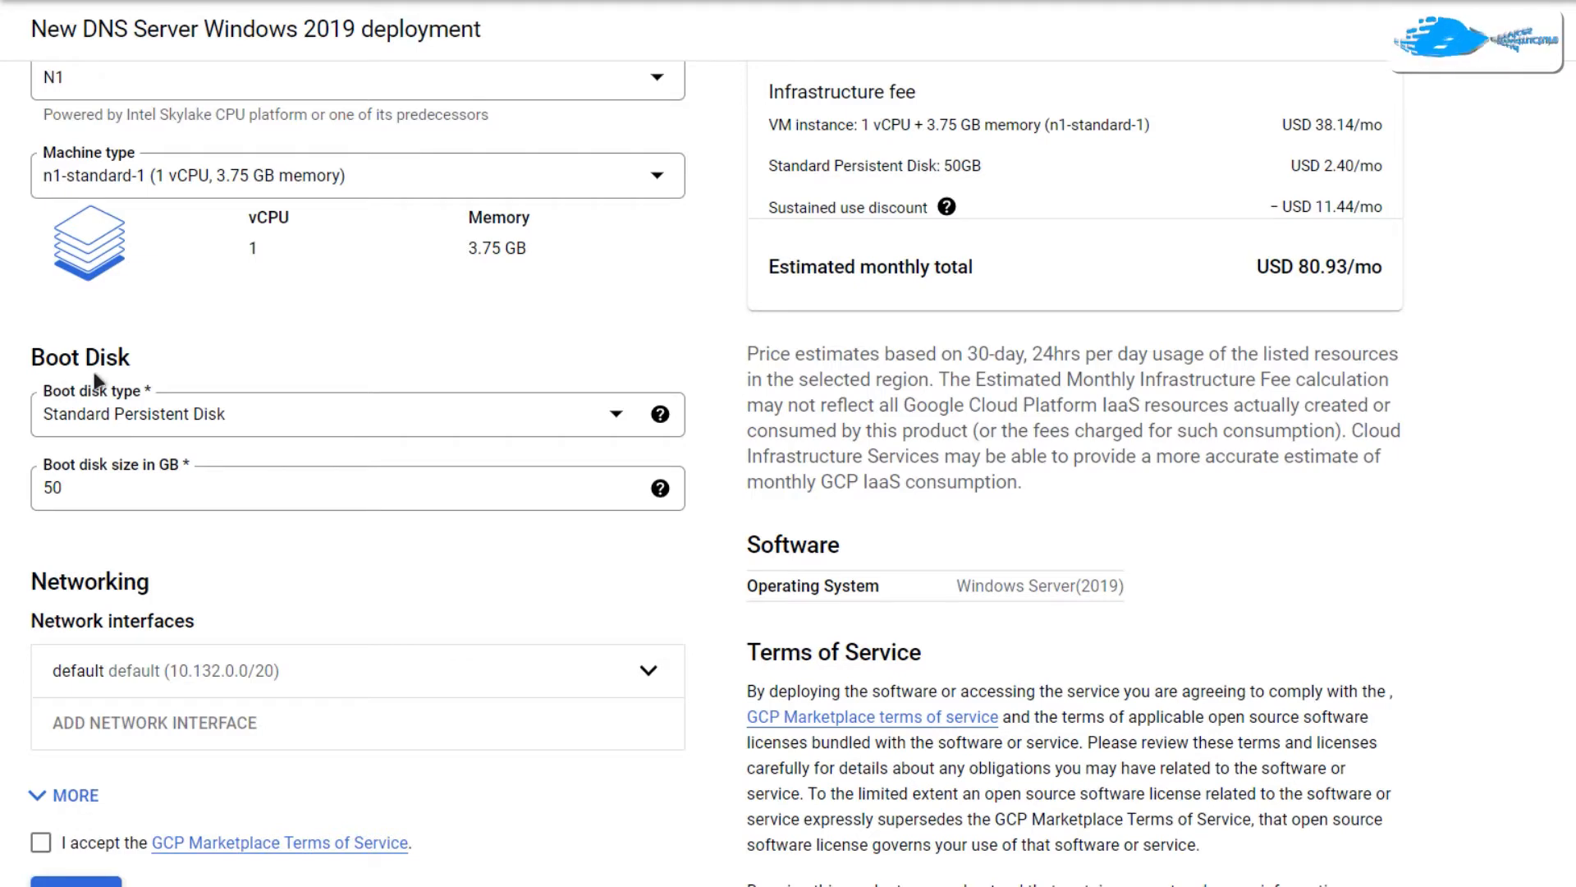
Accept the GCP Marketplace Terms of Service and deploy the DNS Server Windows 2019 instance
scroll(392, 396, down, 1)
scroll(393, 396, down, 2)
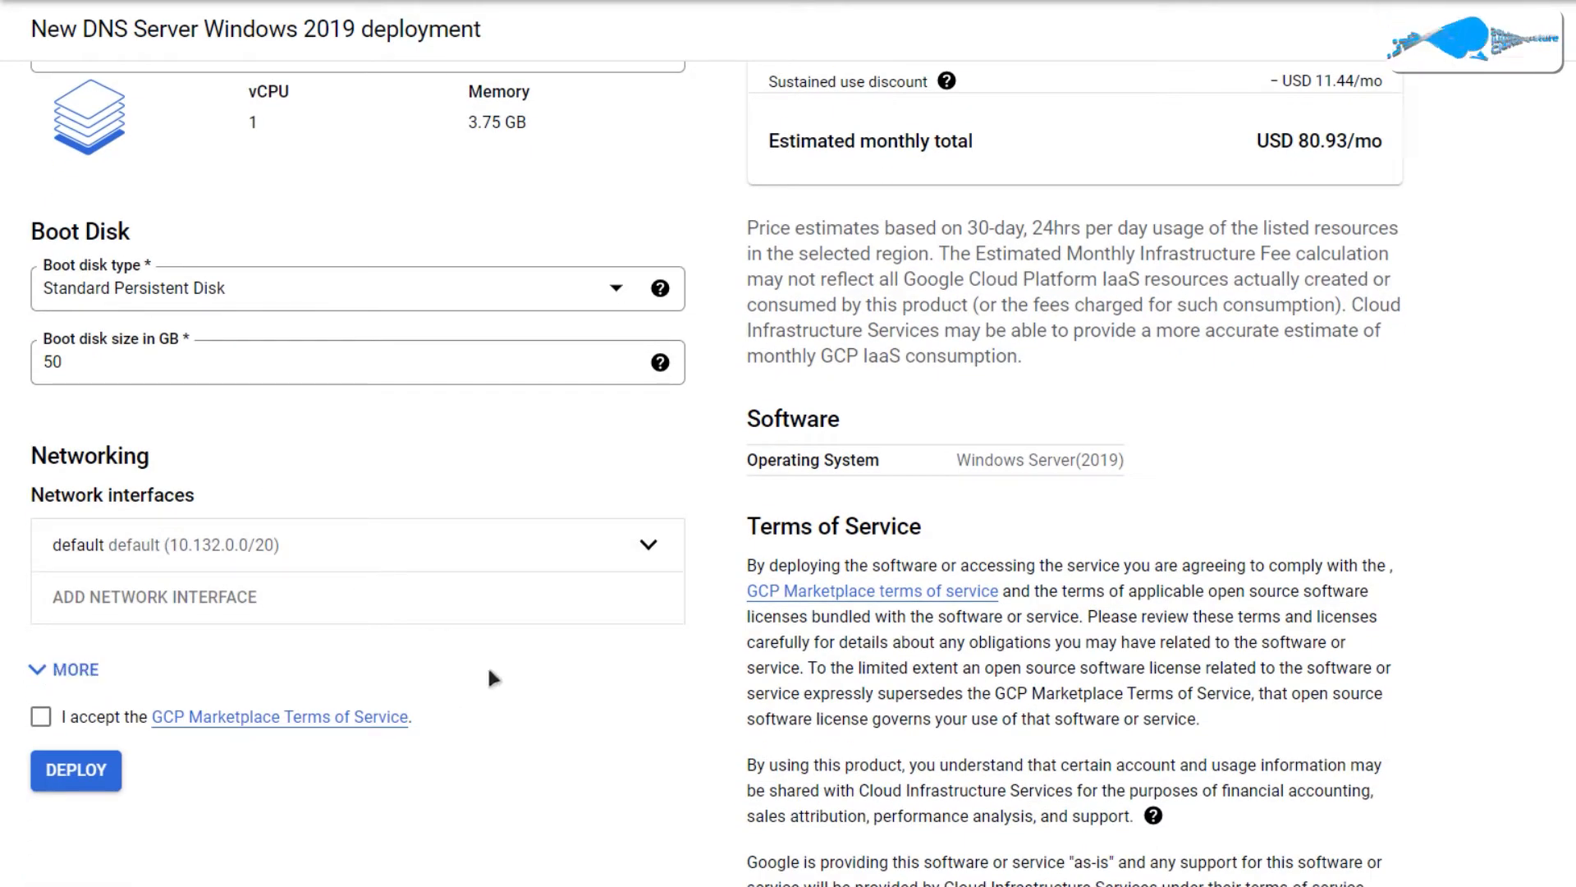
click(69, 721)
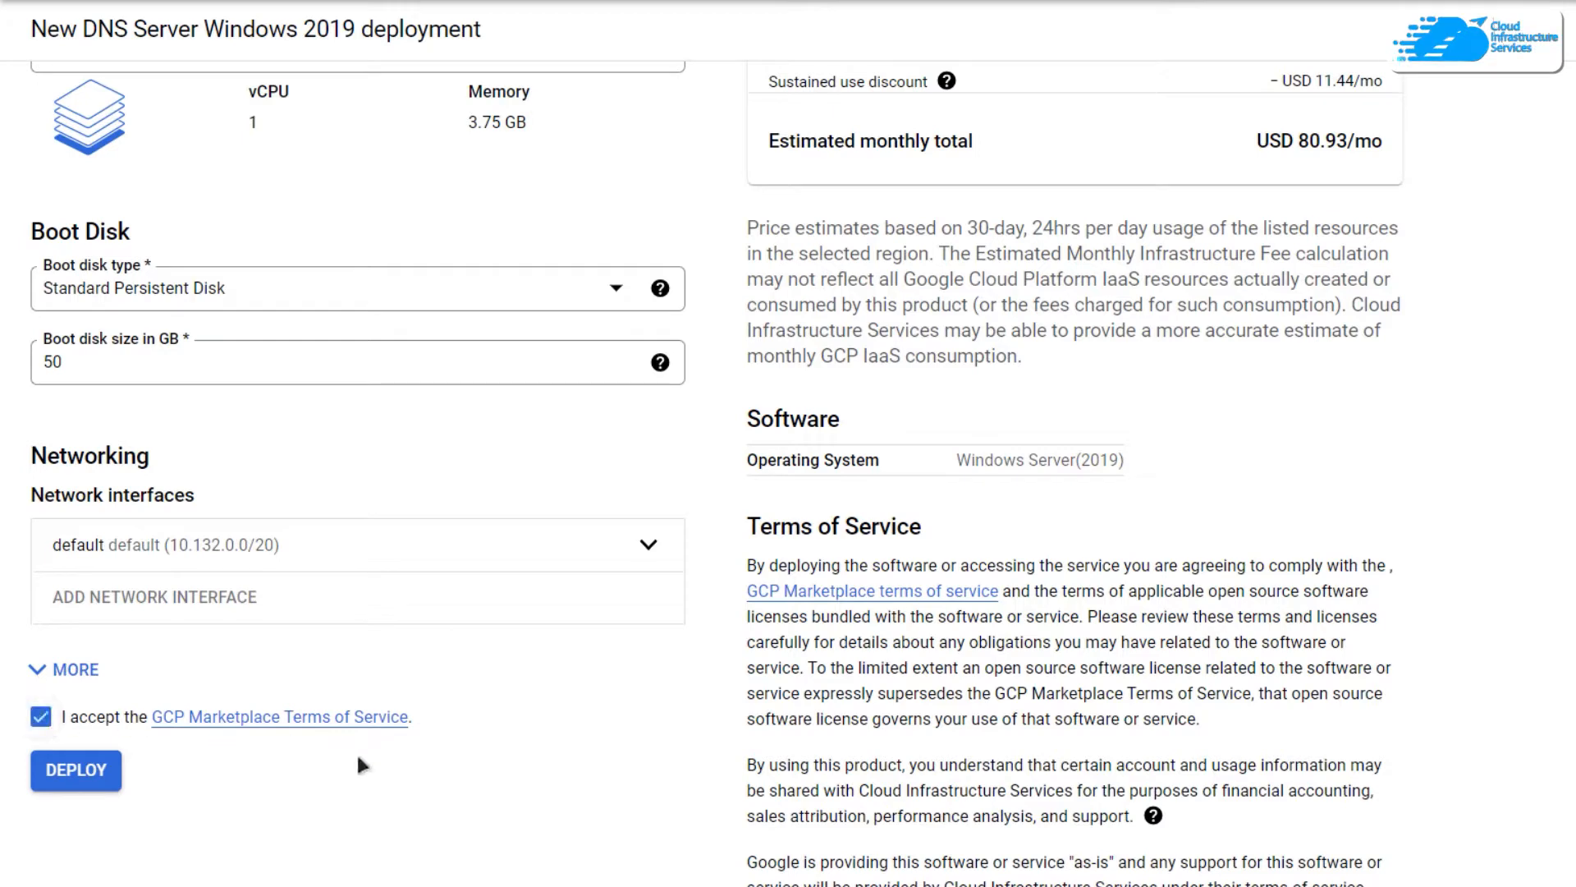
click(94, 780)
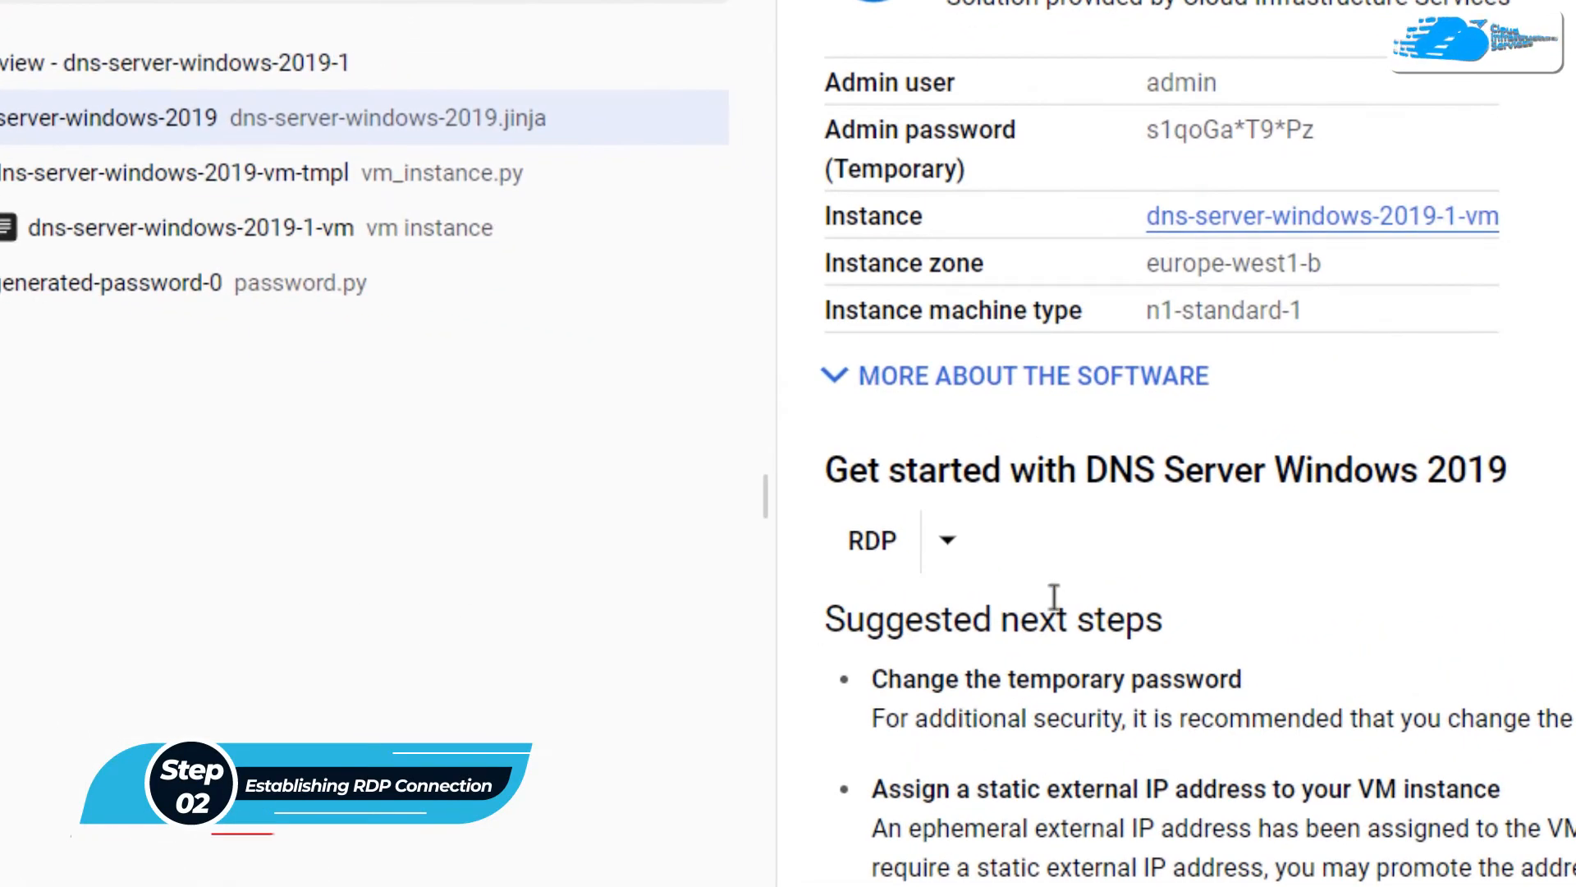
Generate a new Windows password for the username cisadmin on the deployed DNS server
click(967, 556)
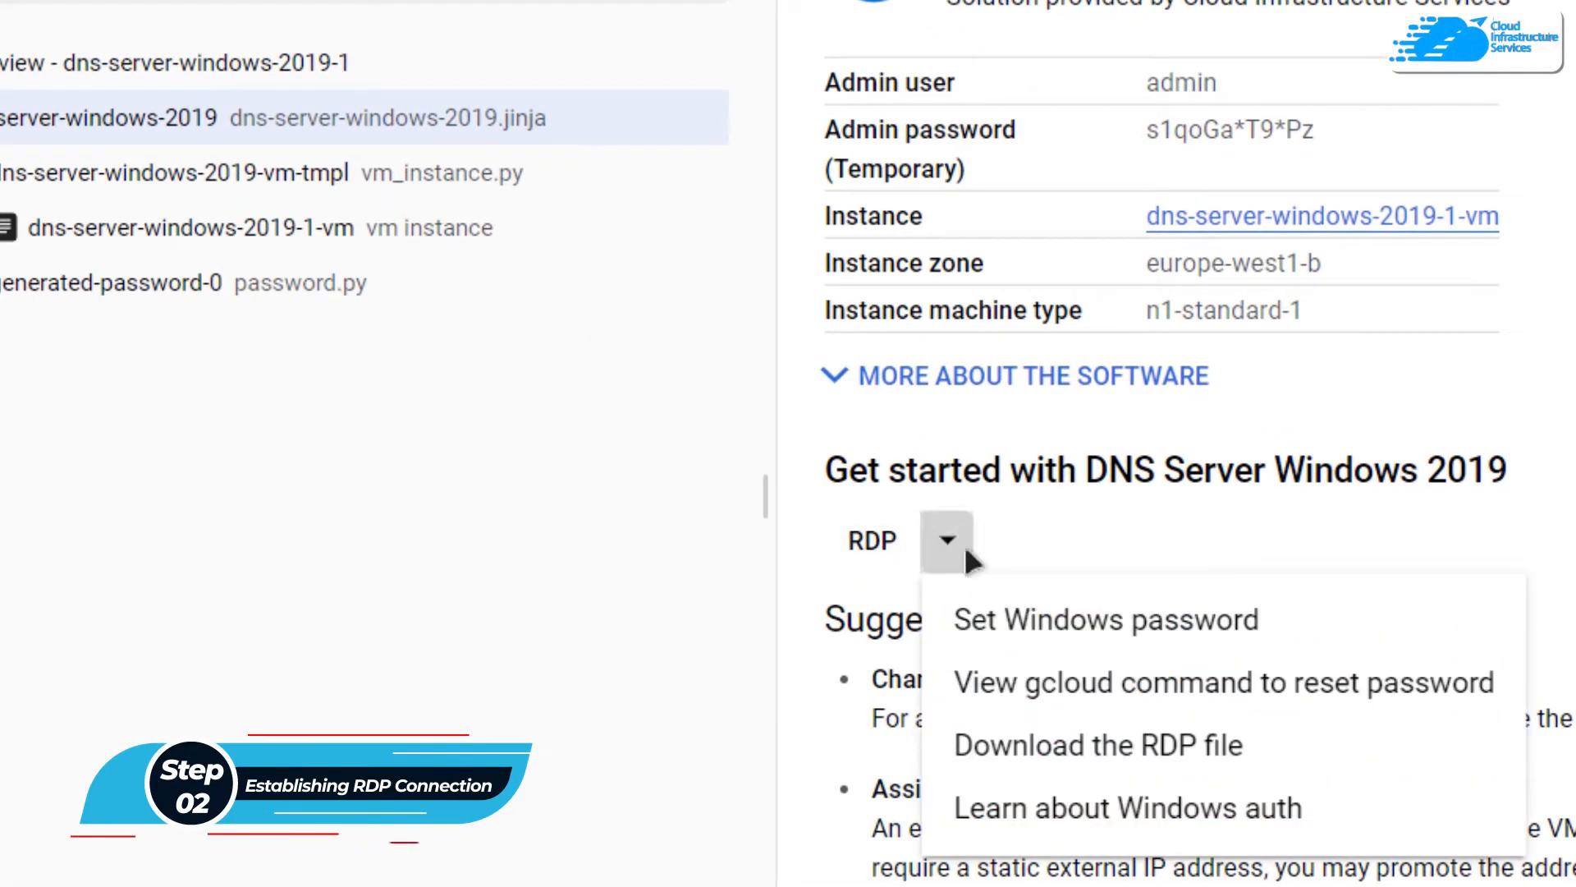
click(1067, 636)
click(599, 553)
key(BackSpace)
key(BackSpace)
key(BackSpace)
key(BackSpace)
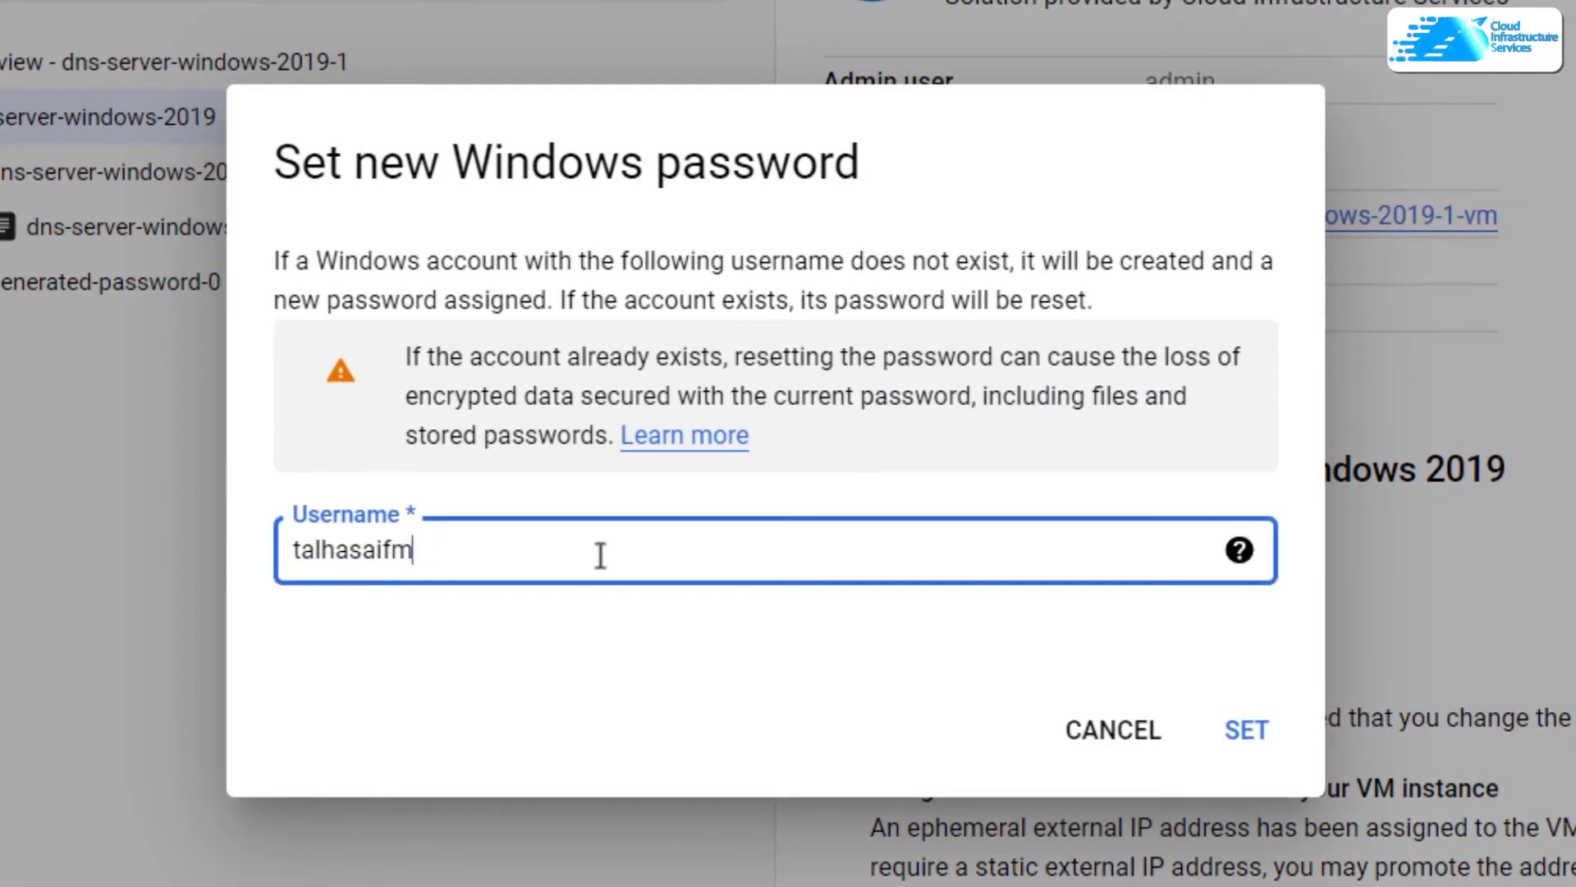
key(BackSpace)
key(BackSpace)
key(BackSpace)
key(BackSpace)
key(BackSpace)
key(BackSpace)
key(BackSpace)
key(BackSpace)
key(BackSpace)
key(BackSpace)
text(cisadmin)
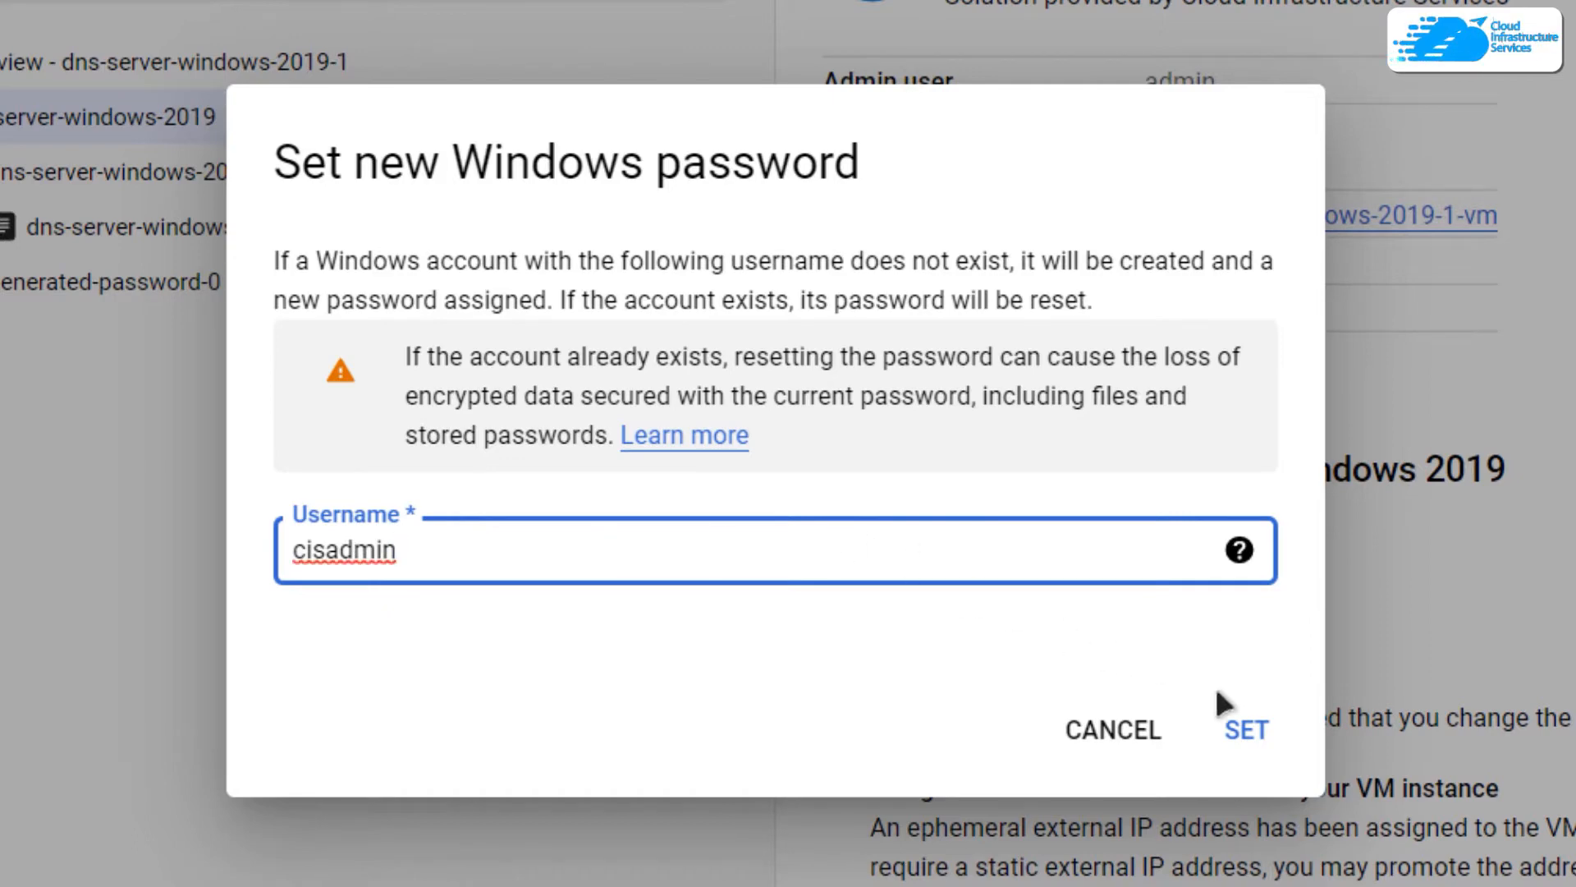
click(1248, 730)
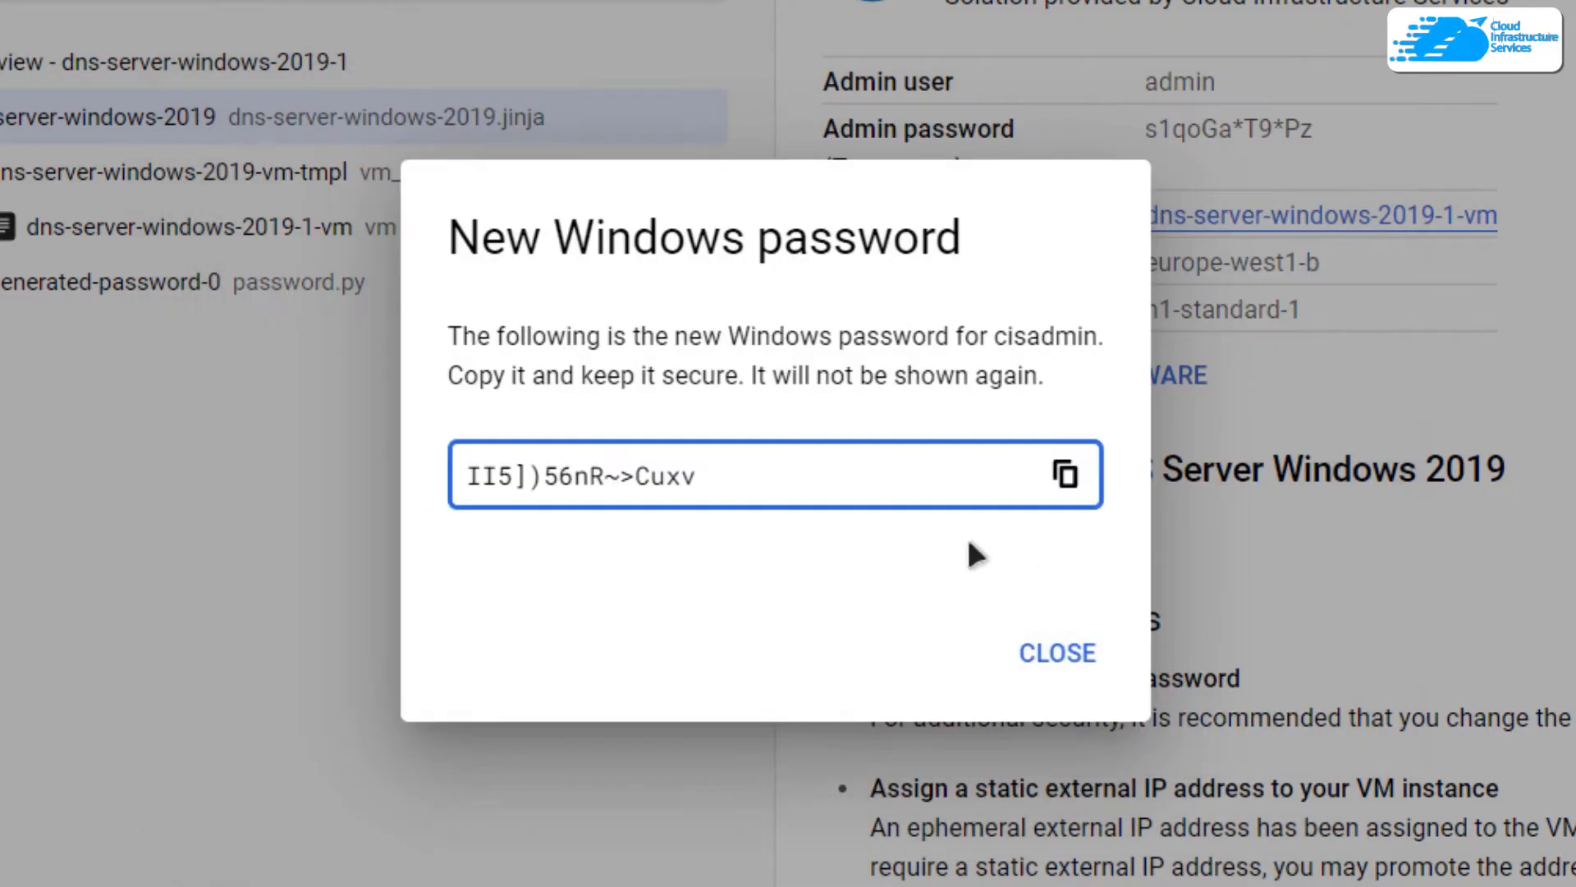
Copy the newly generated Windows password and close its dialog
triple_click(952, 493)
click(827, 622)
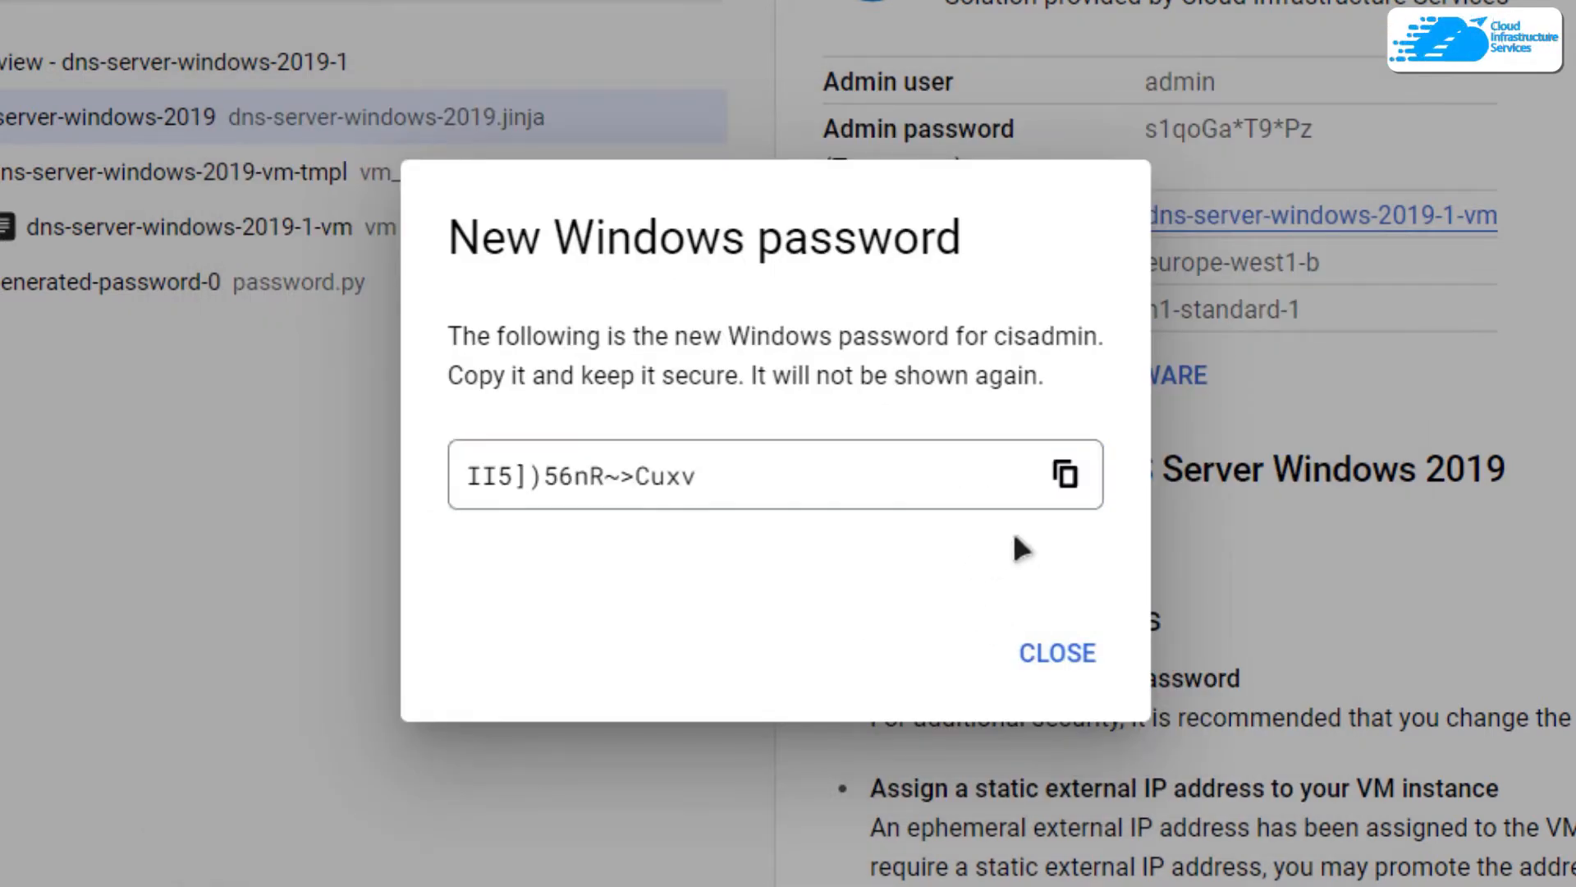
click(1052, 671)
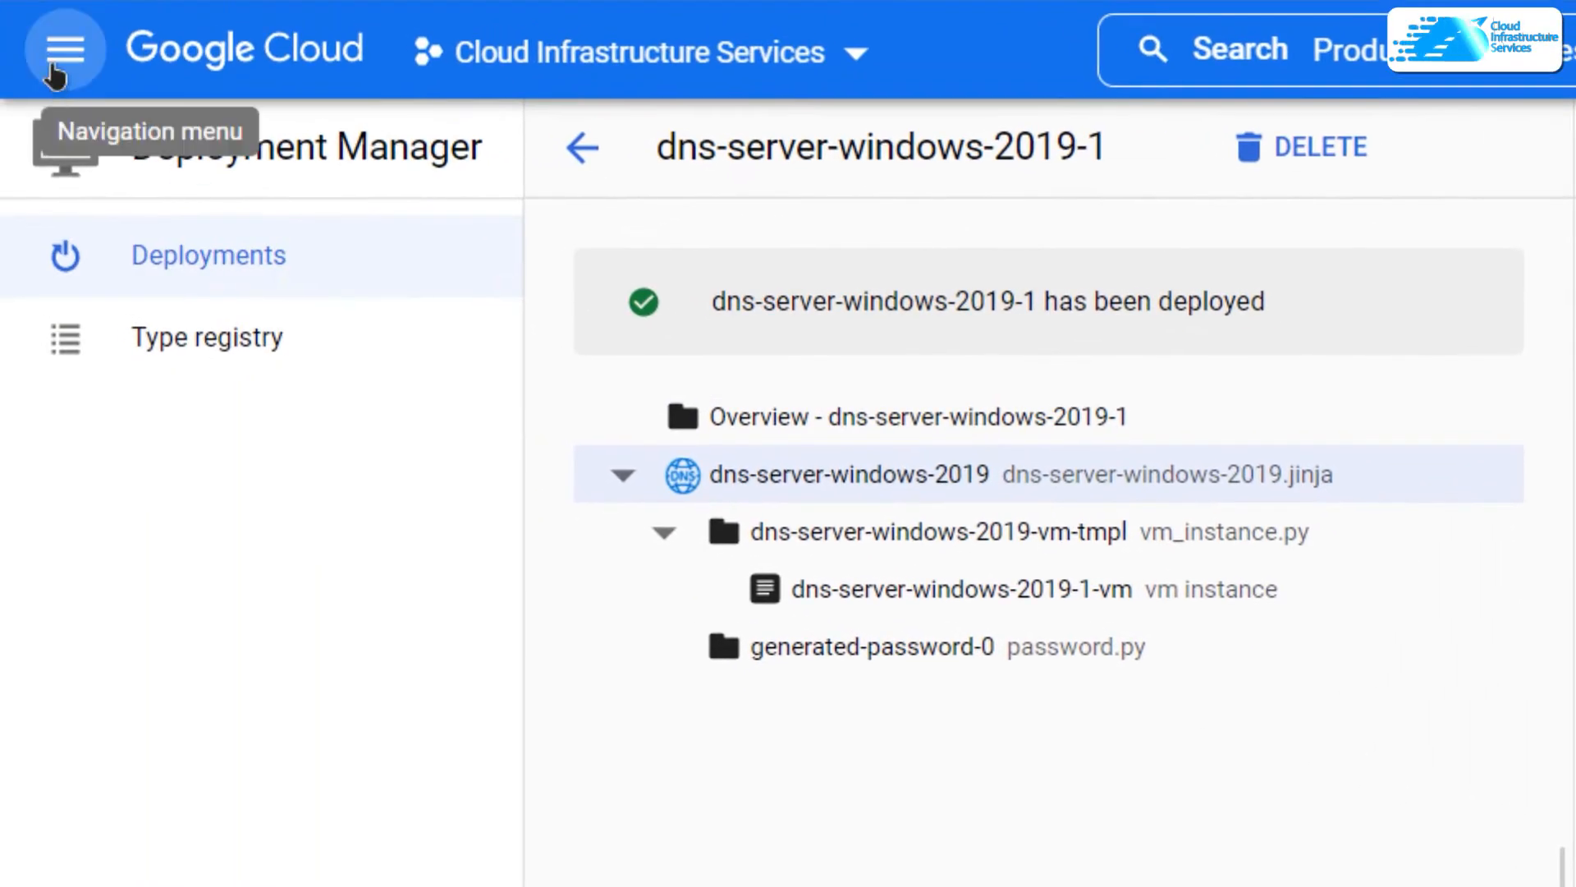
Show the Compute Engine VM instances and launch the local Remote Desktop Connection app
click(53, 67)
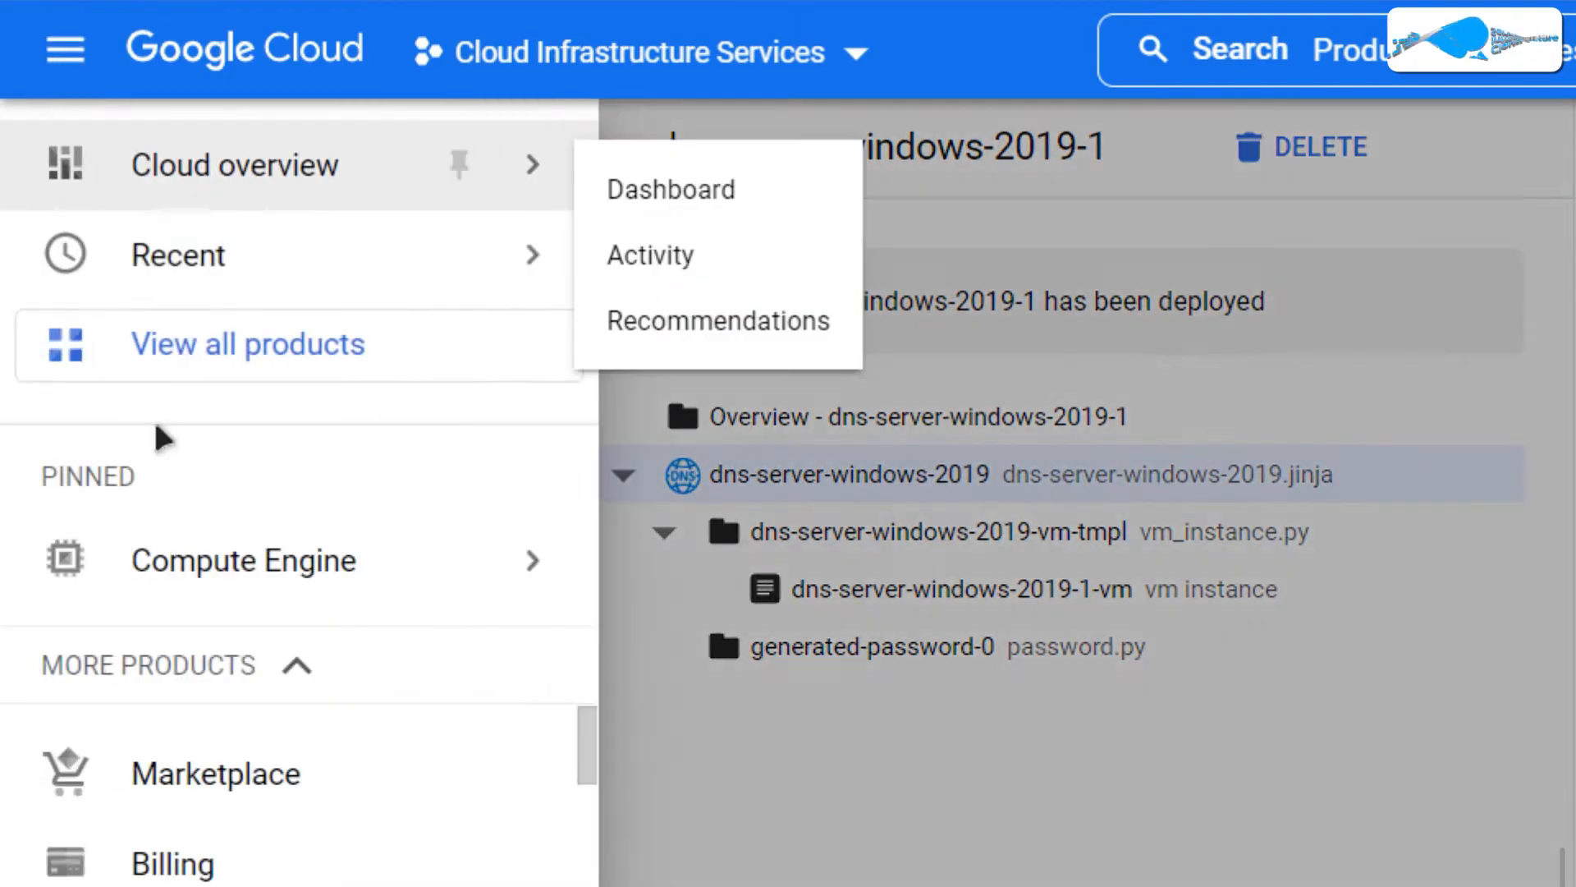
click(218, 562)
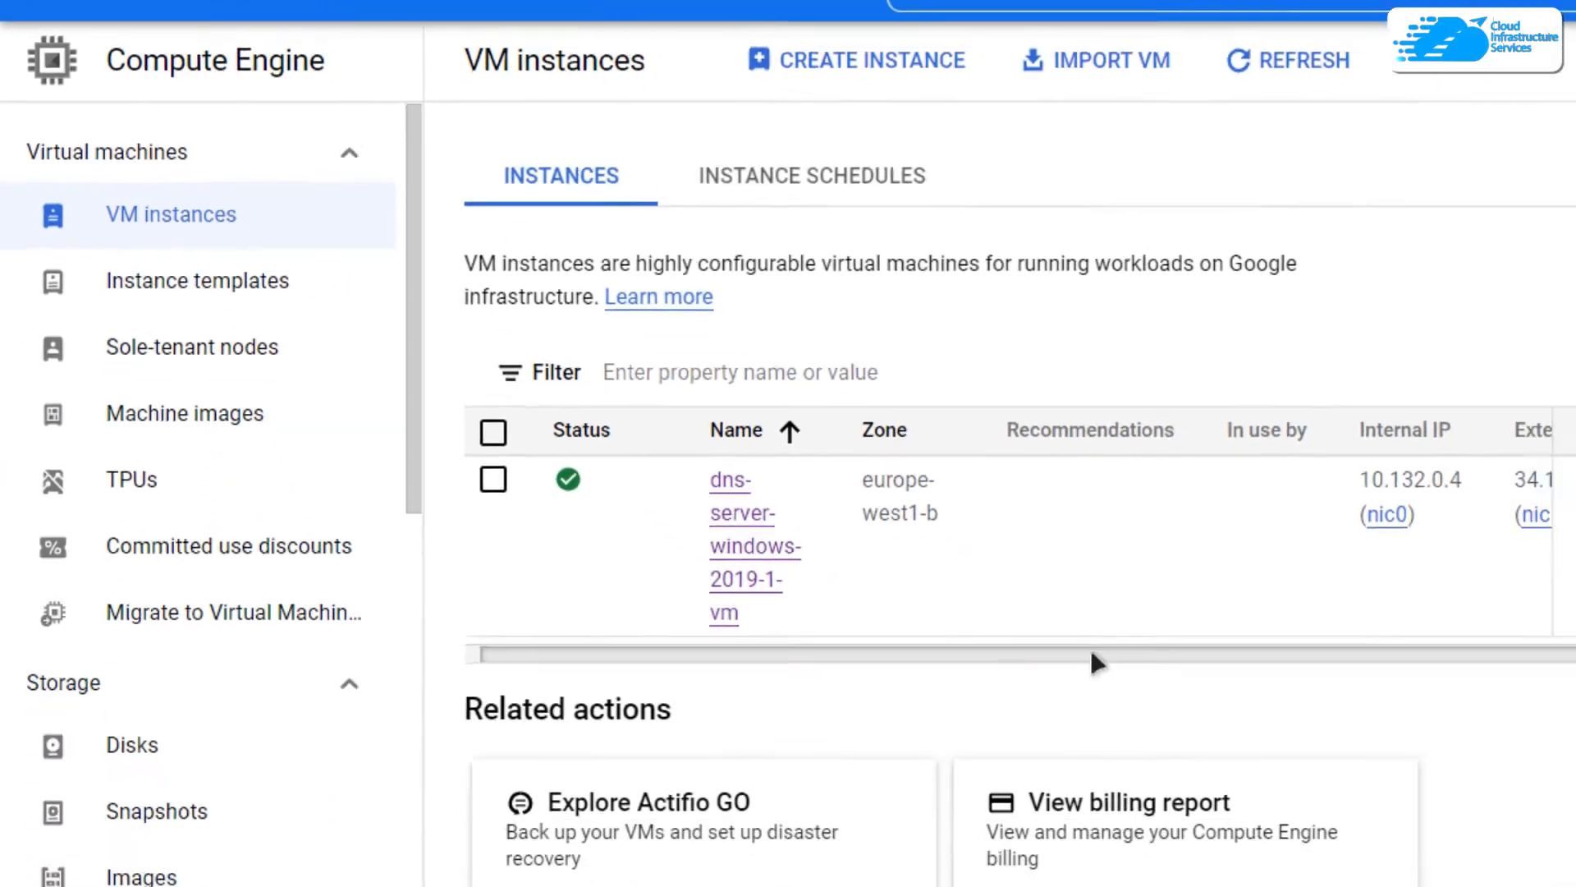
key(super)
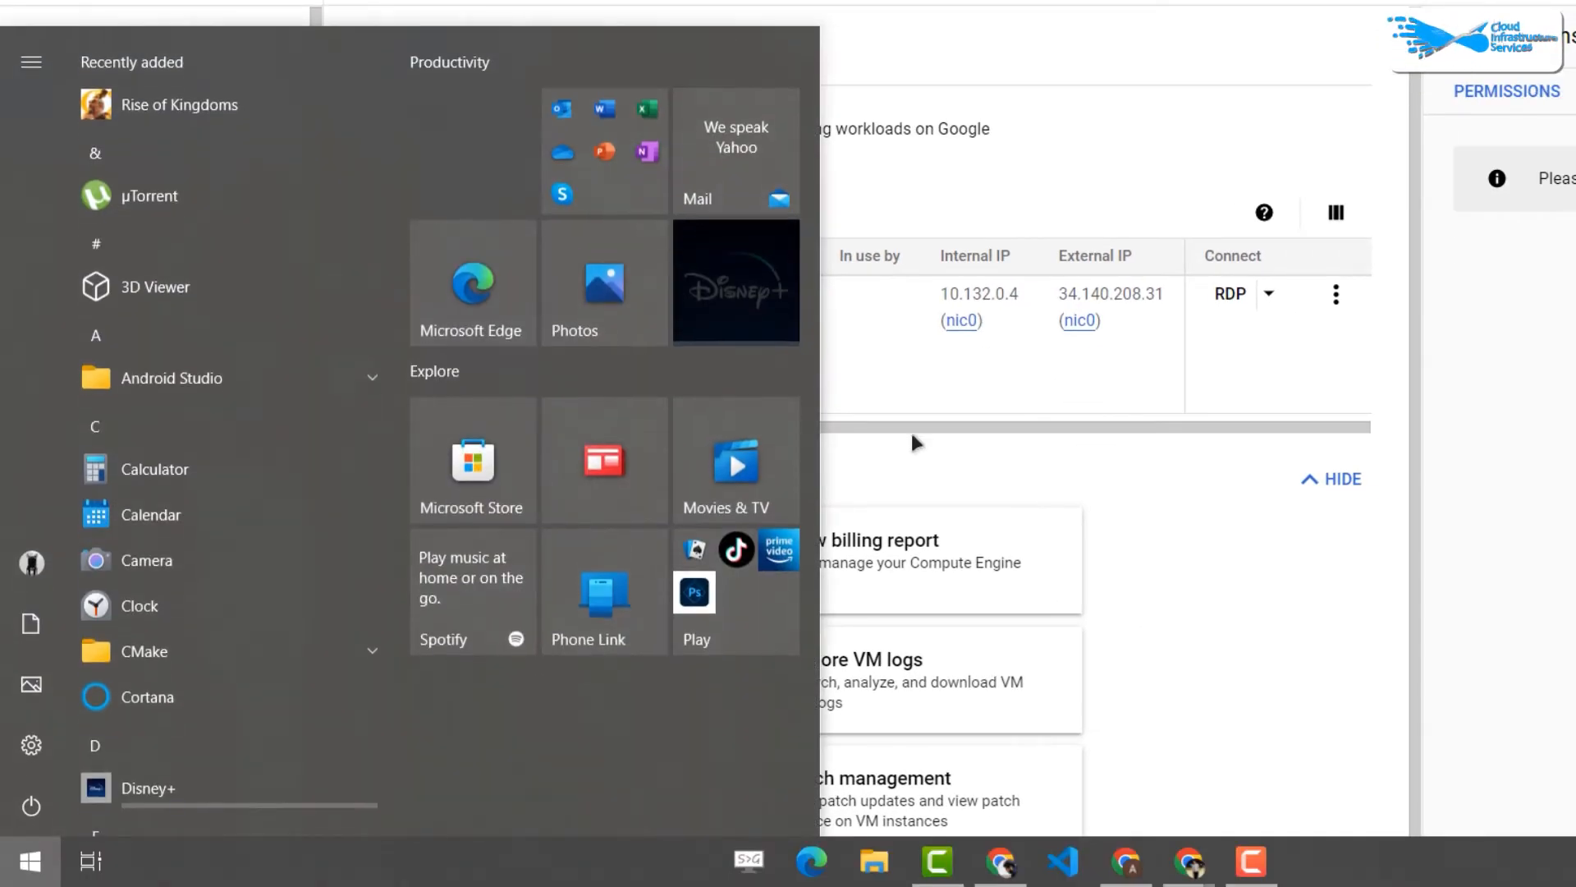
text(remote)
key(Return)
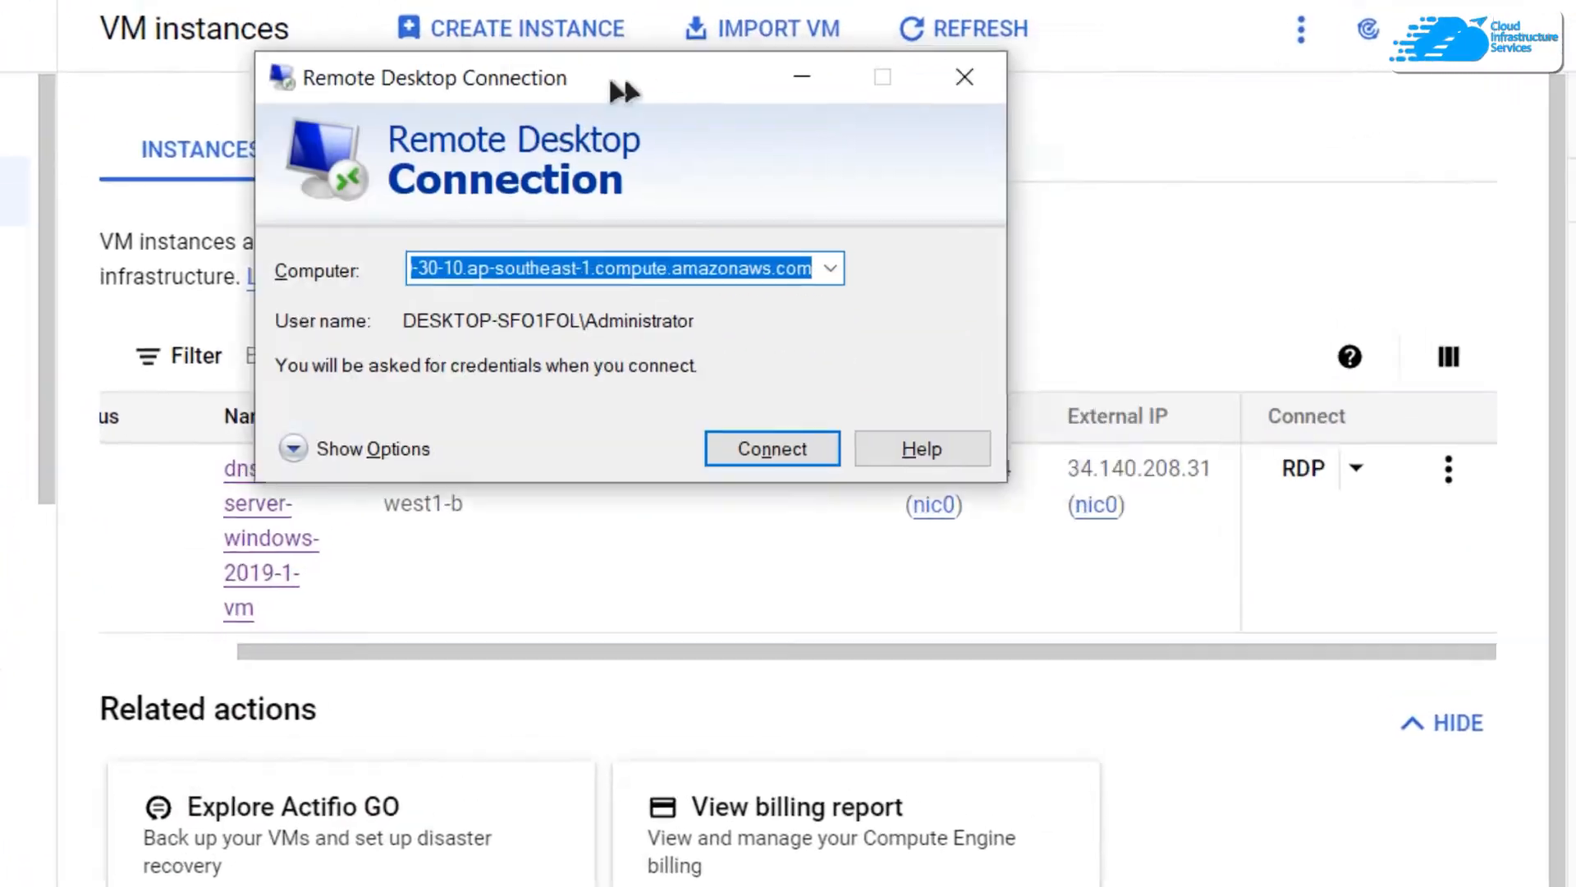
Replace the remote computer address with the VM's external IP, 34.140.208.31, copied from the instance list
key(Delete)
drag(496, 123, 457, 129)
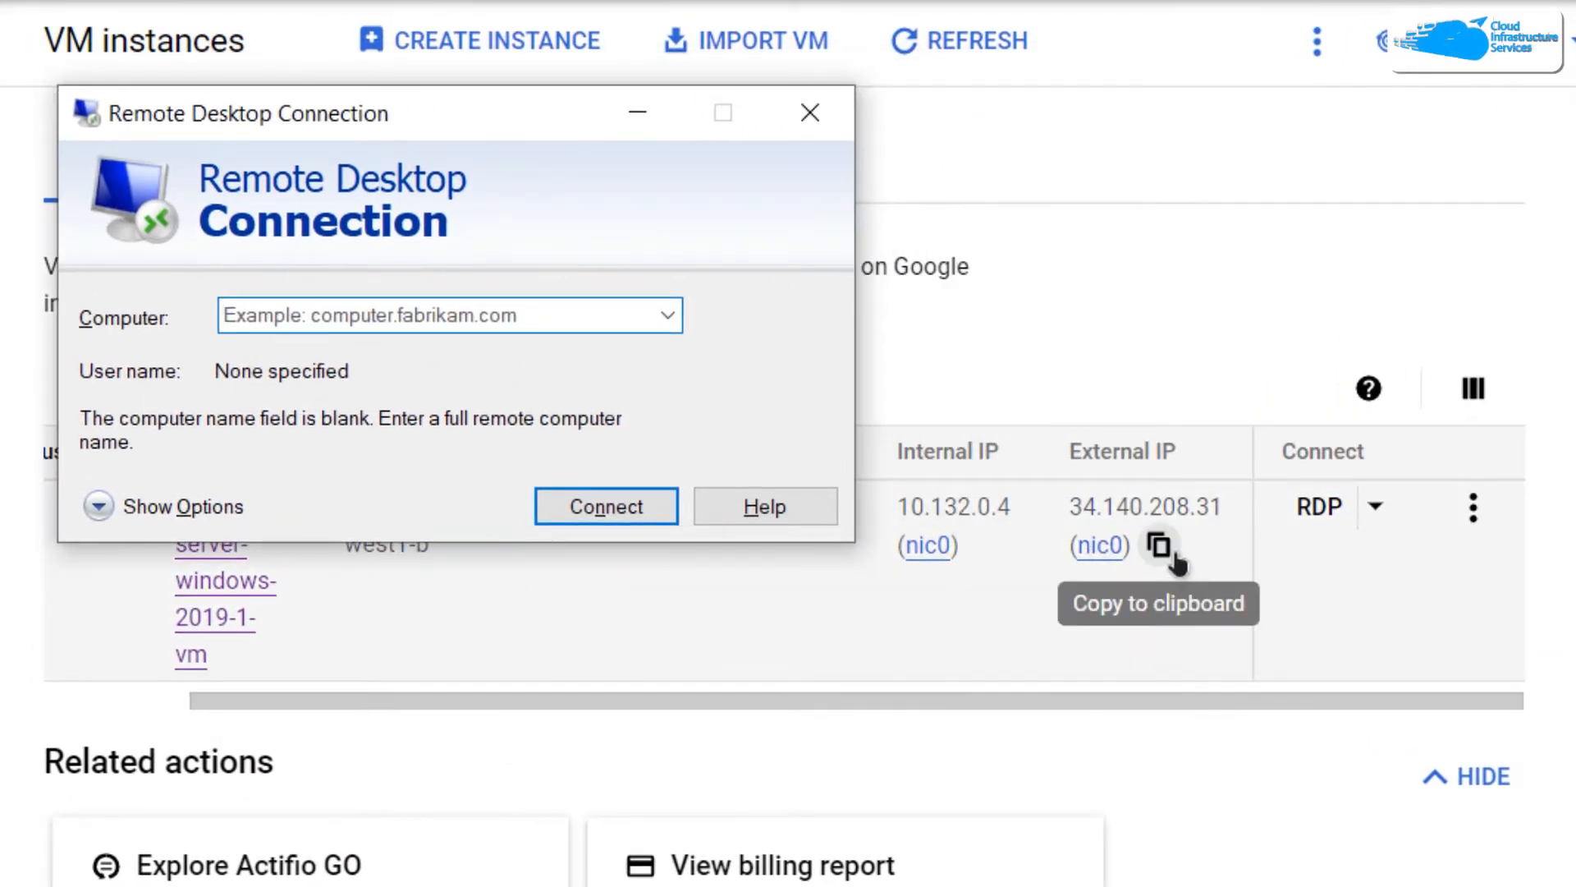
click(1174, 555)
key(alt+Tab)
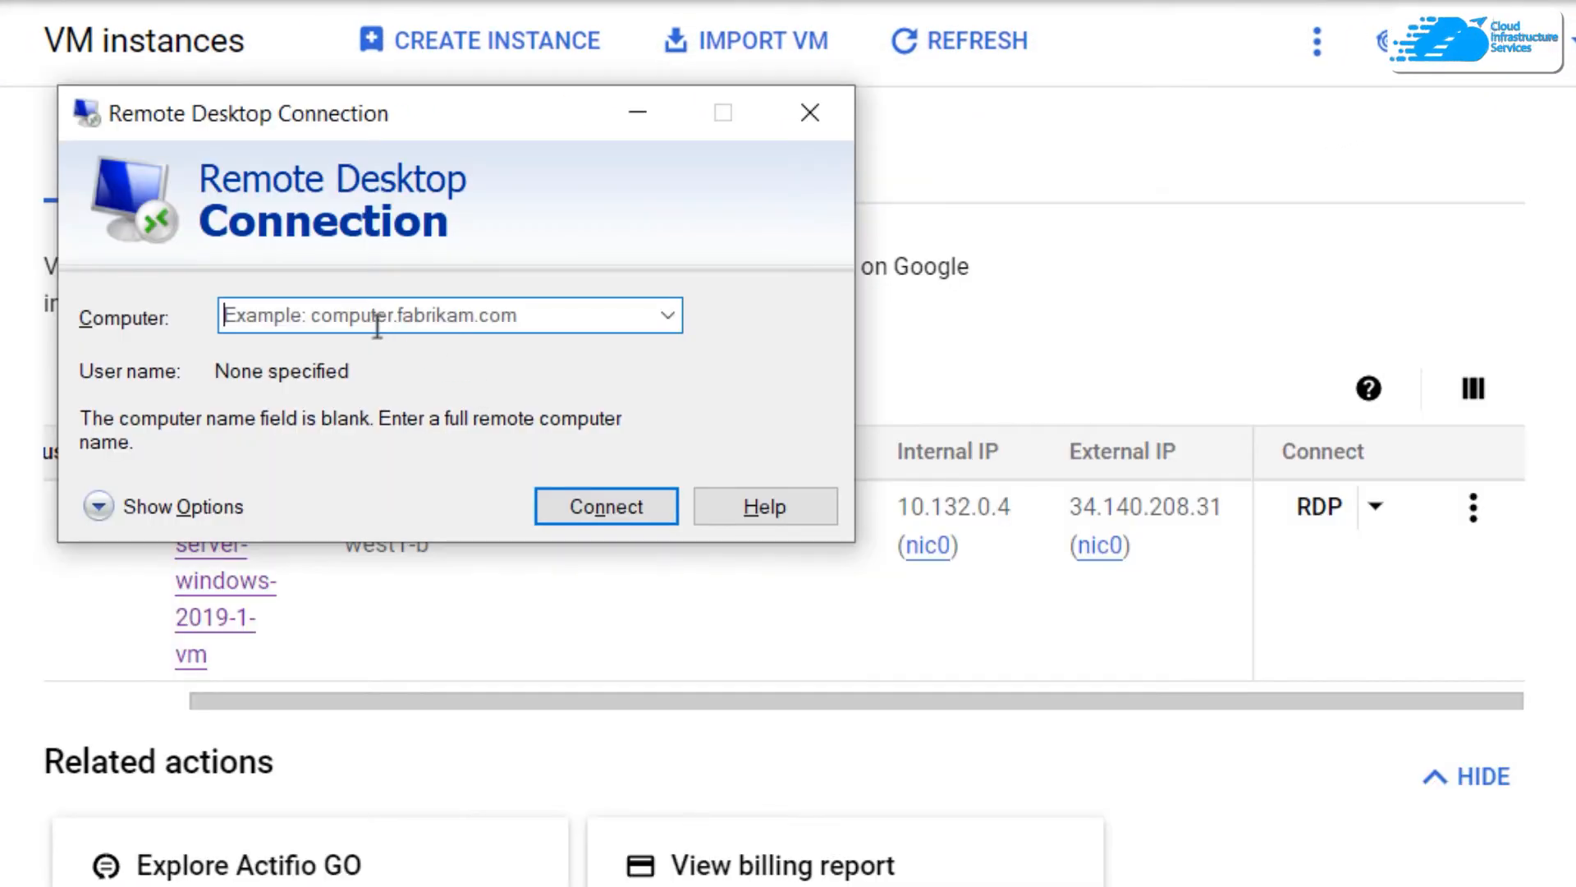
key(ctrl+v)
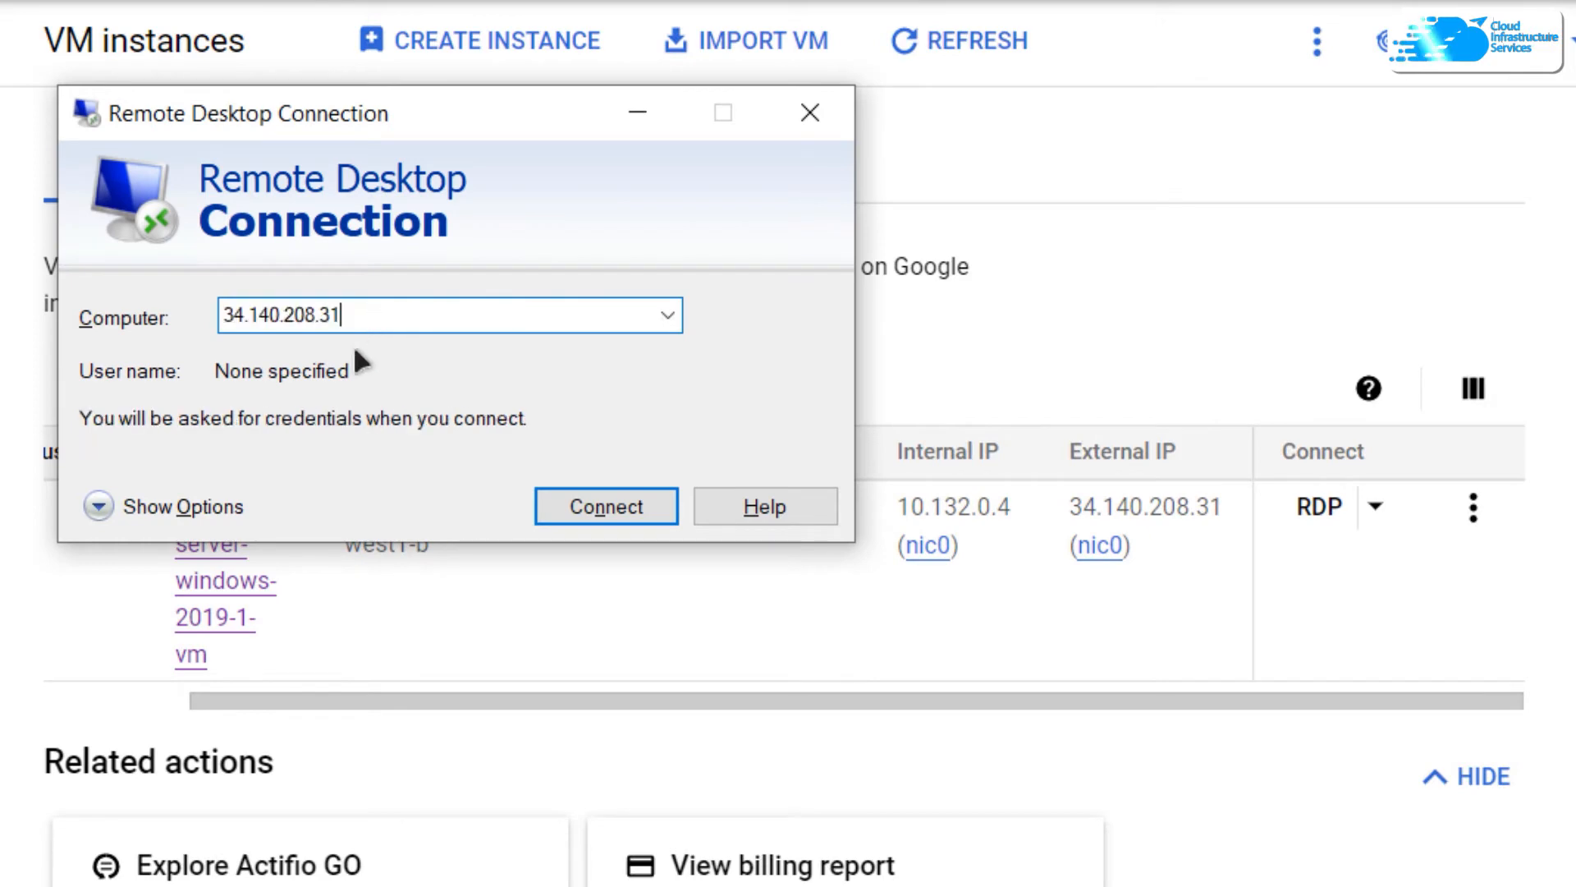
Show the full connection options, set the user name to cisadmin and start the remote connection
click(182, 515)
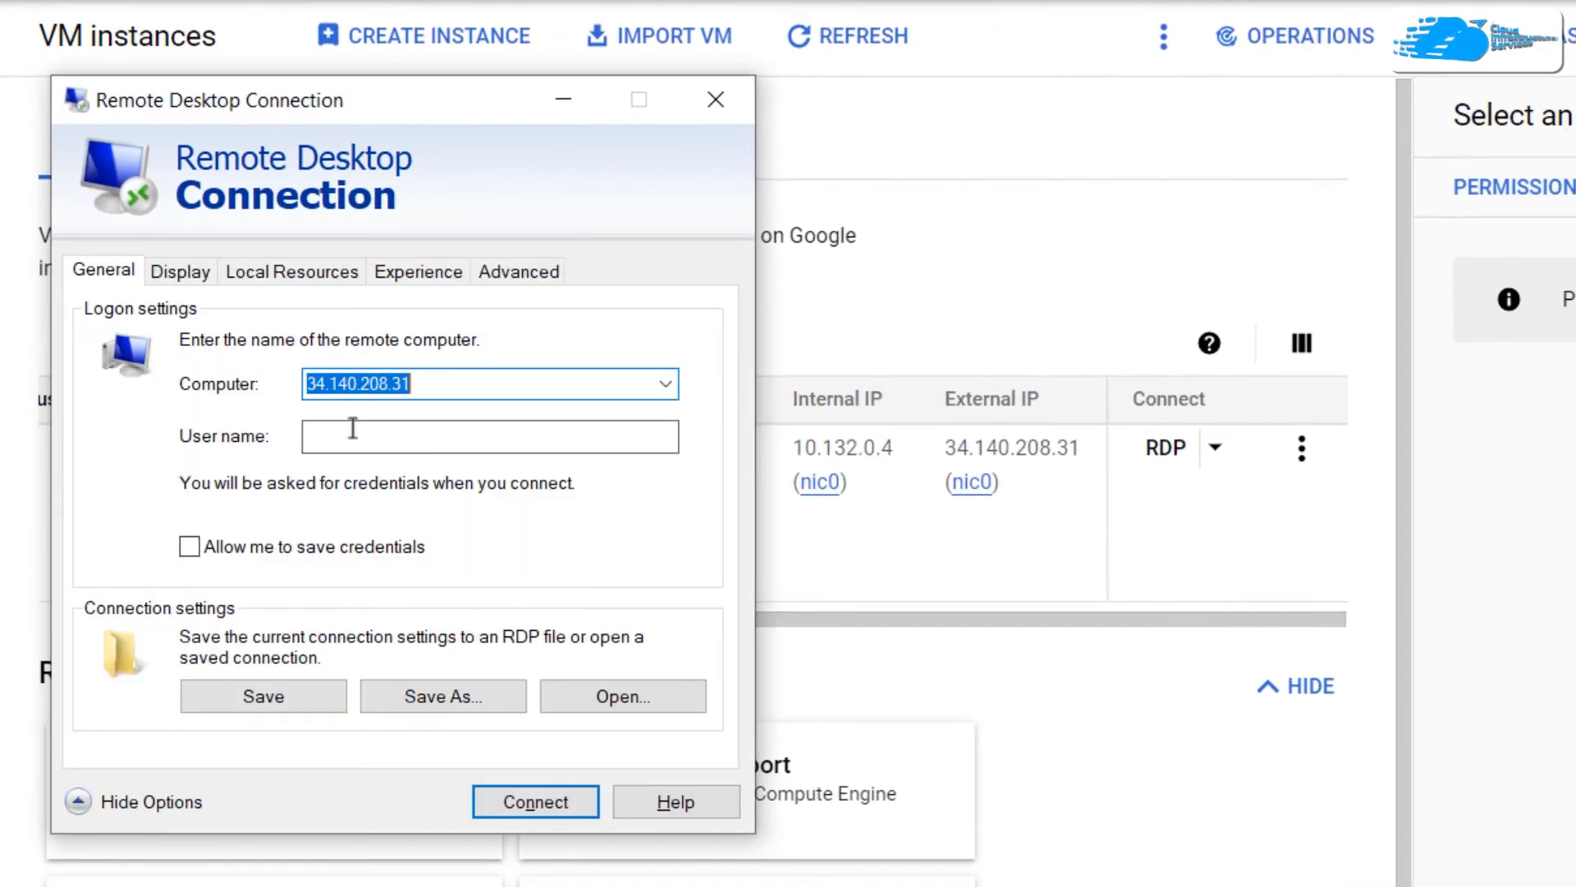
click(402, 490)
text(cisadmin)
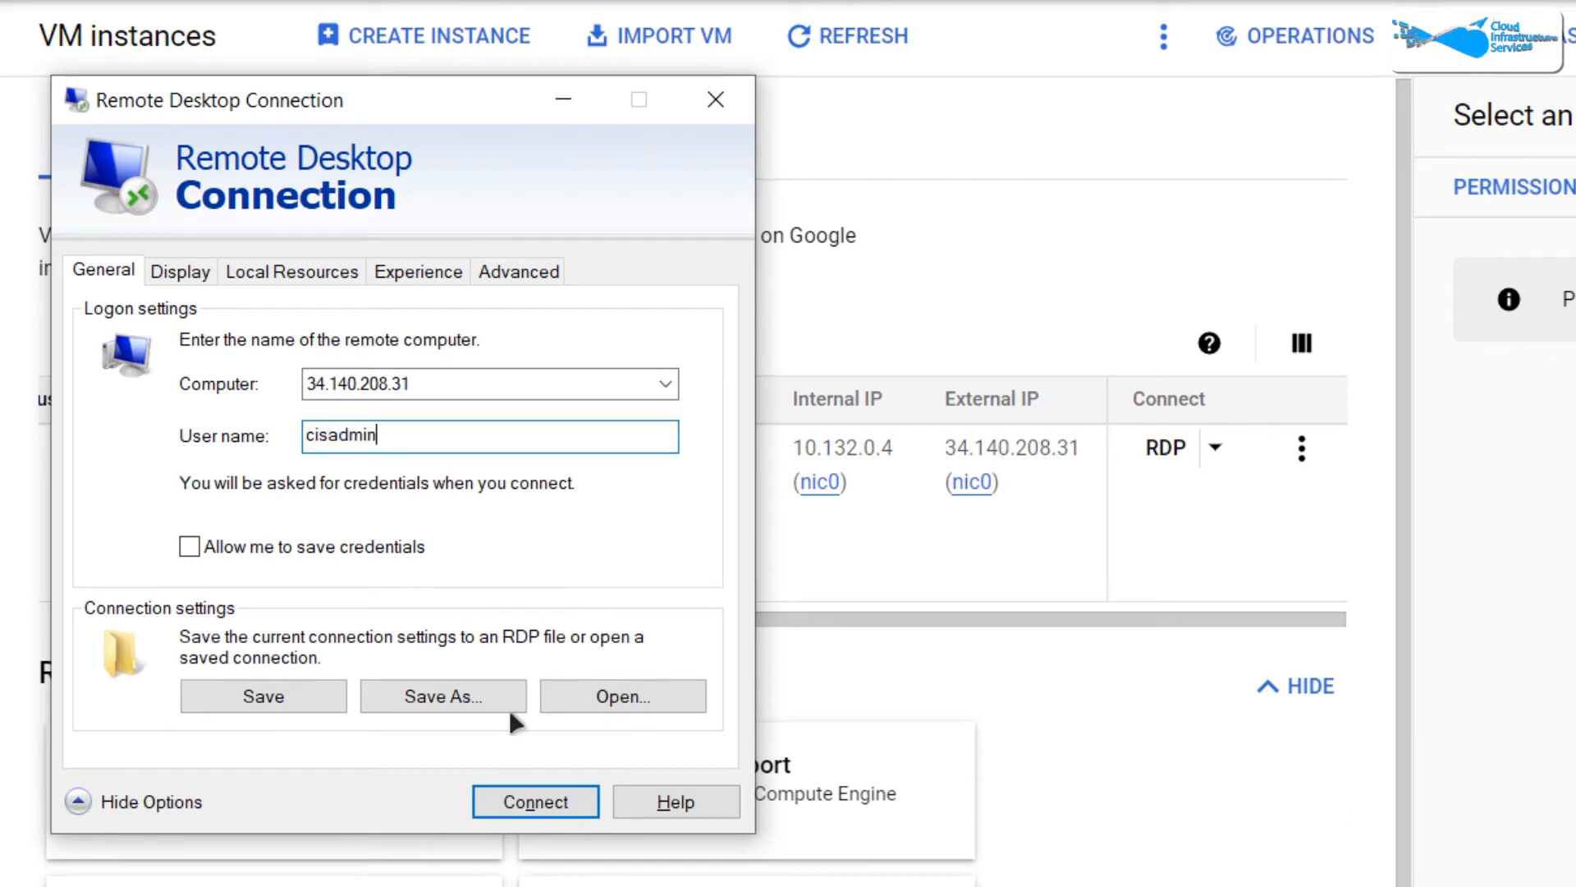
click(532, 810)
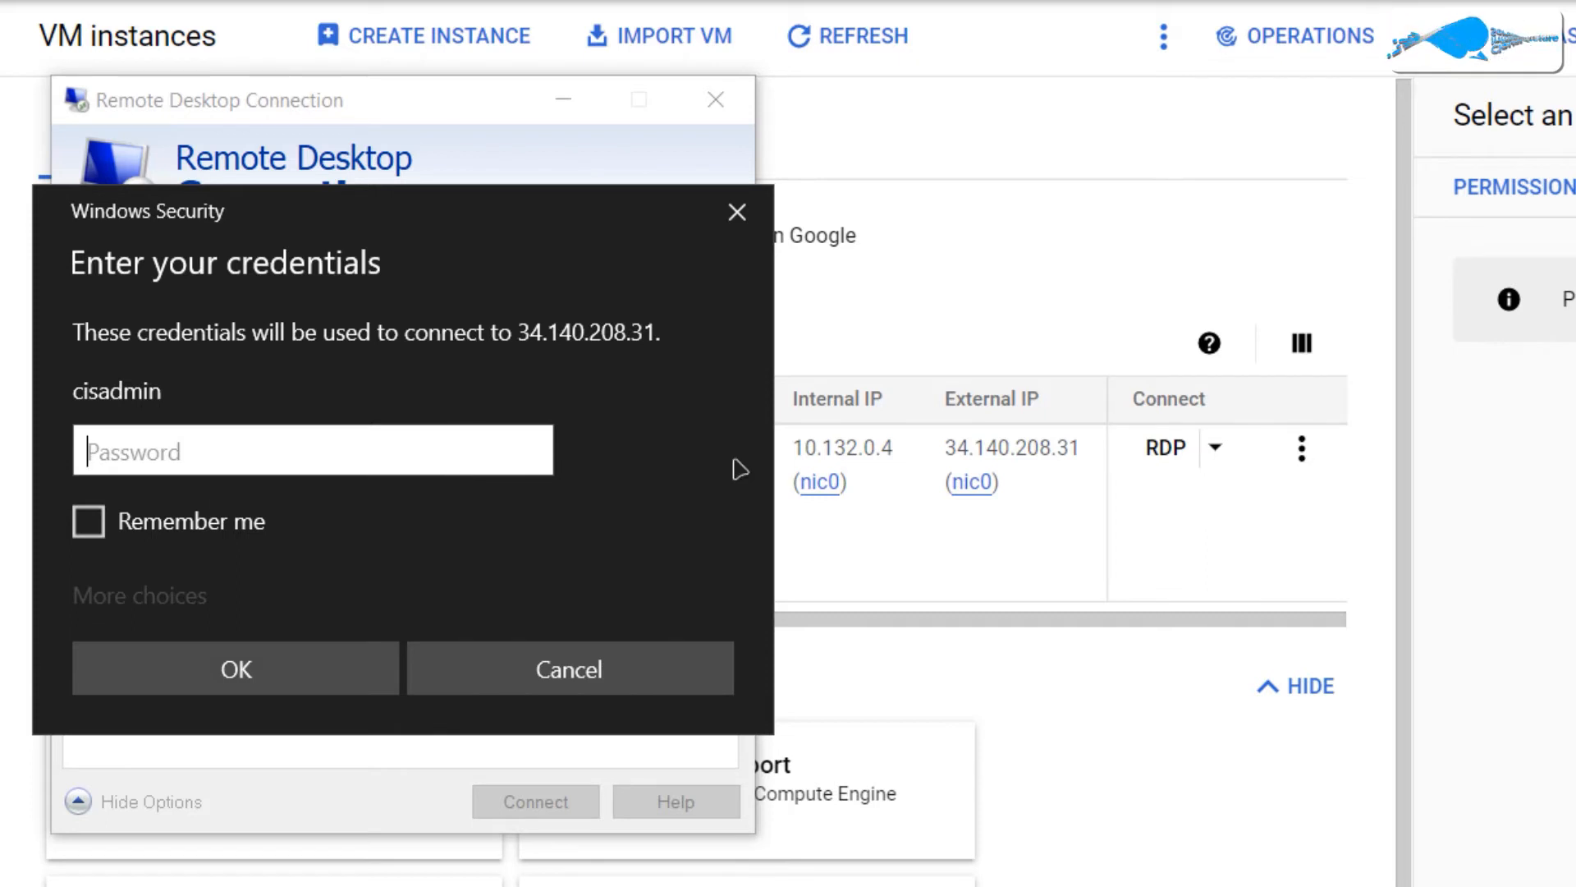
Enter the account password for the remote session and connect despite the certificate errors
key(ctrl+v)
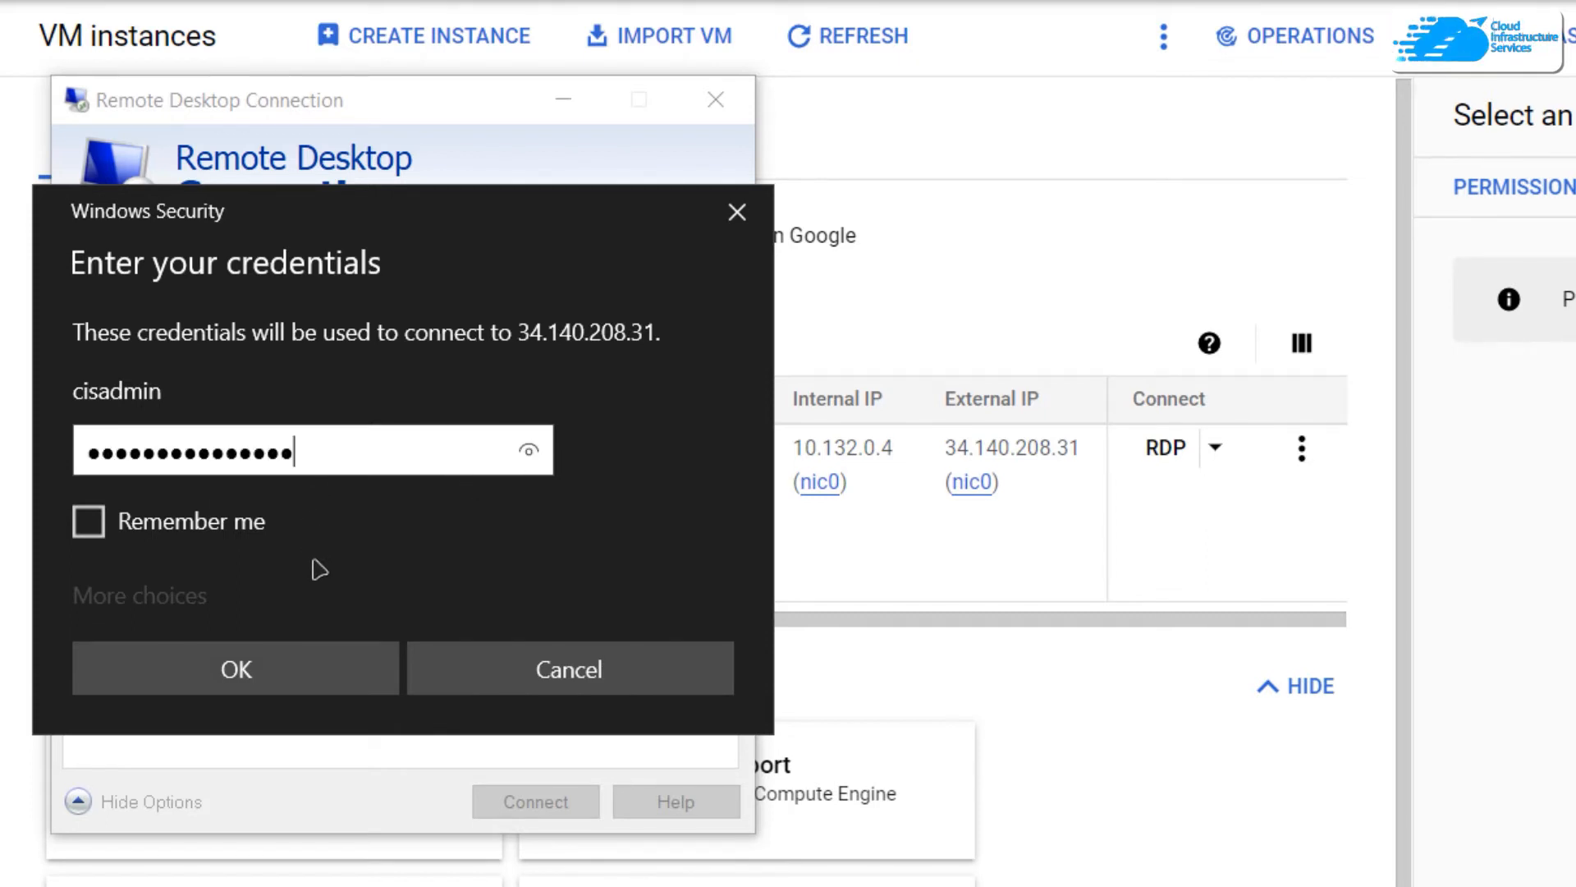
click(281, 668)
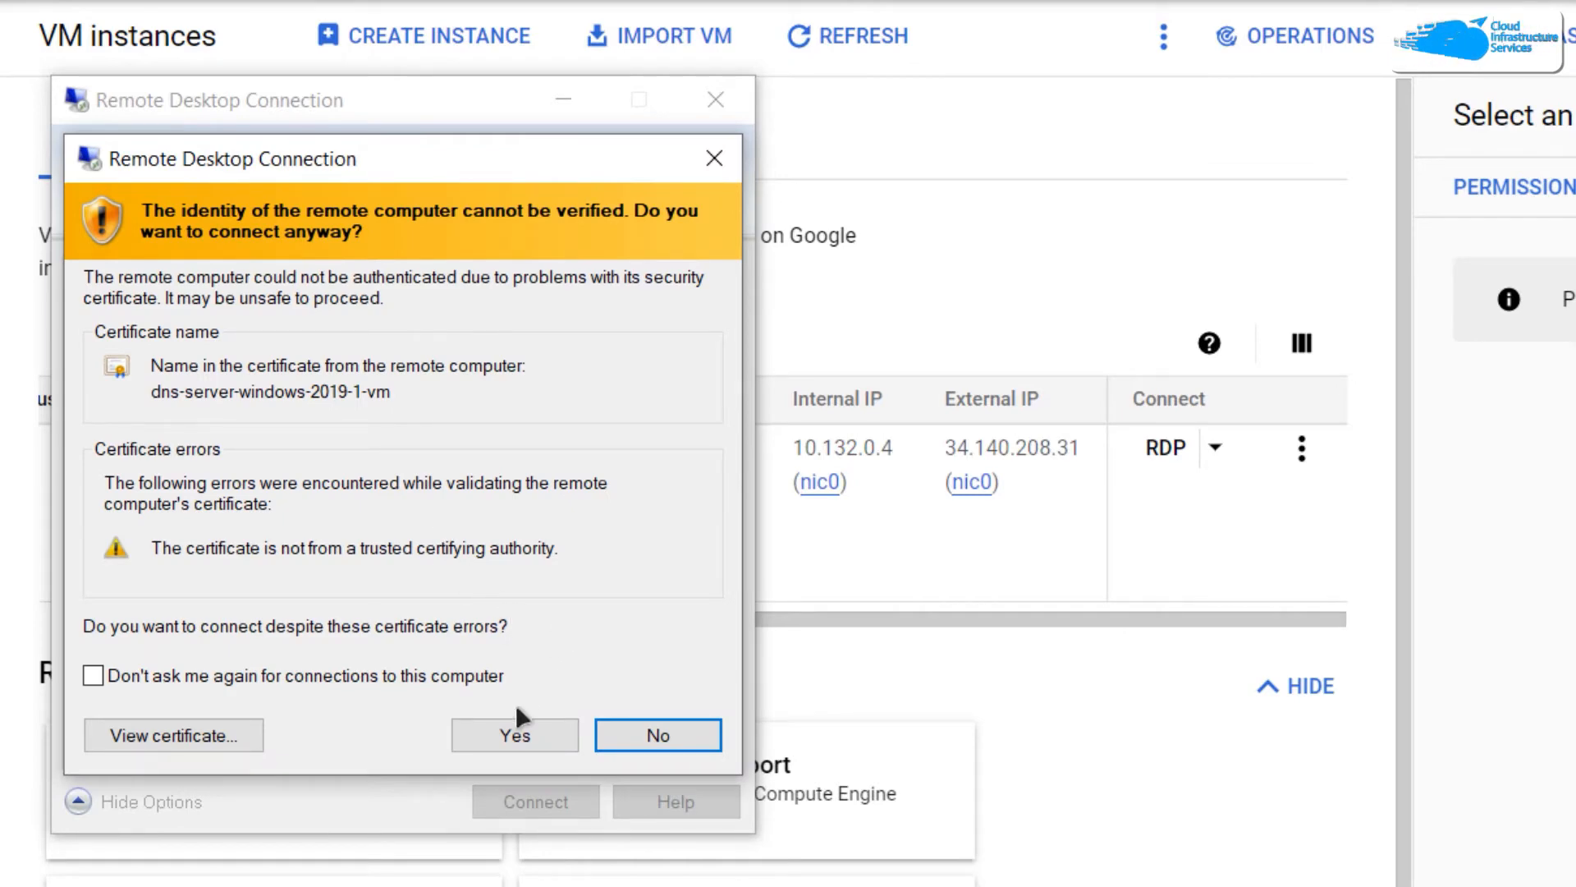
click(514, 735)
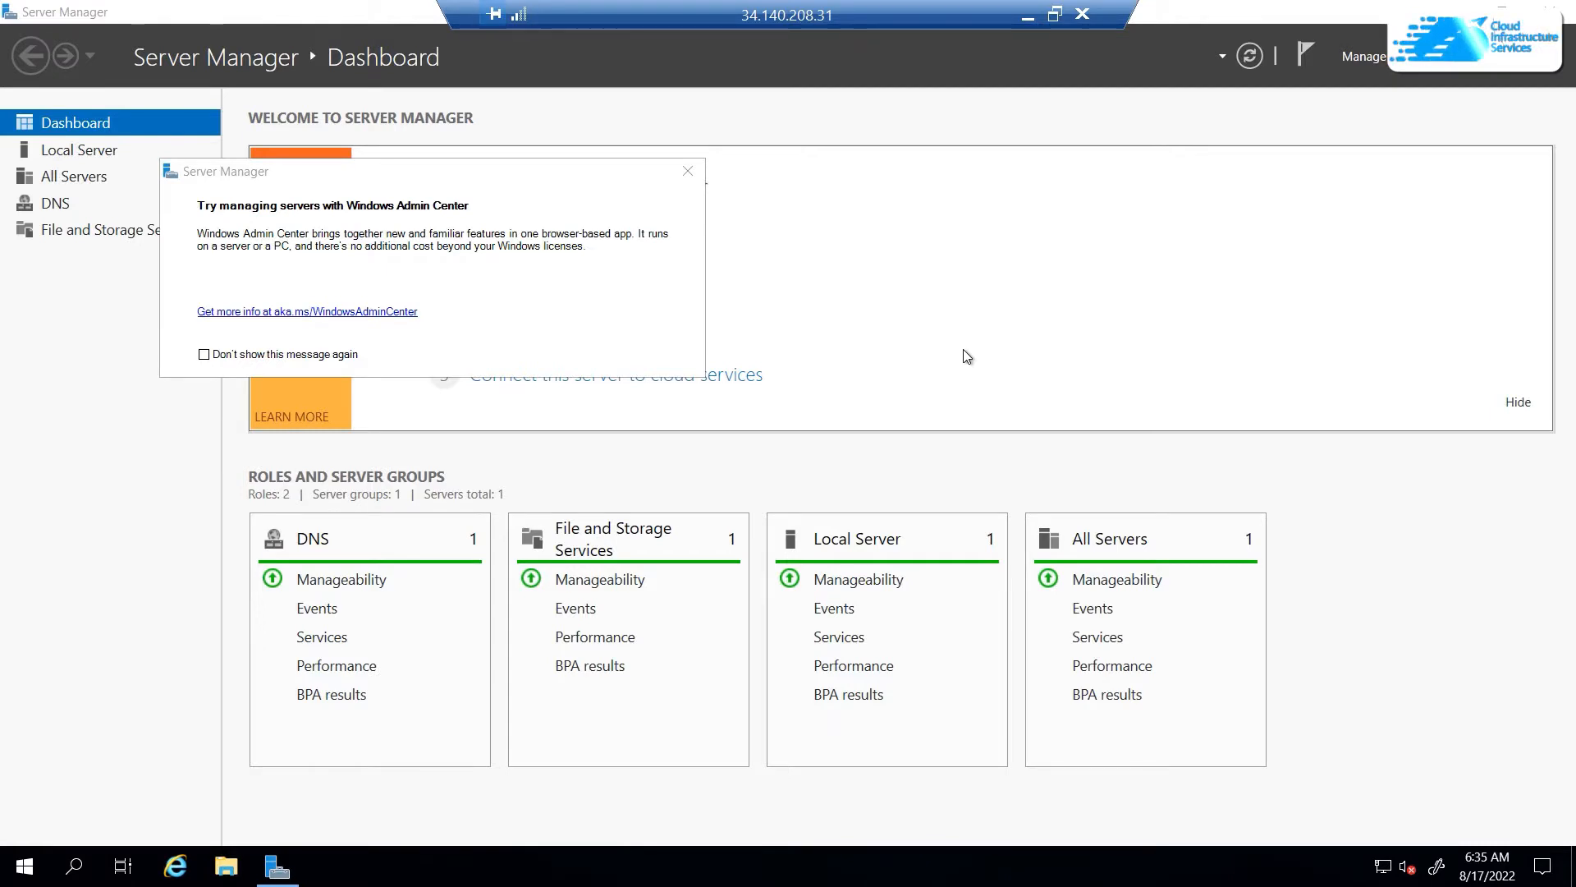
Dismiss the Windows Admin Center message and open DNS Manager from Server Manager
click(690, 172)
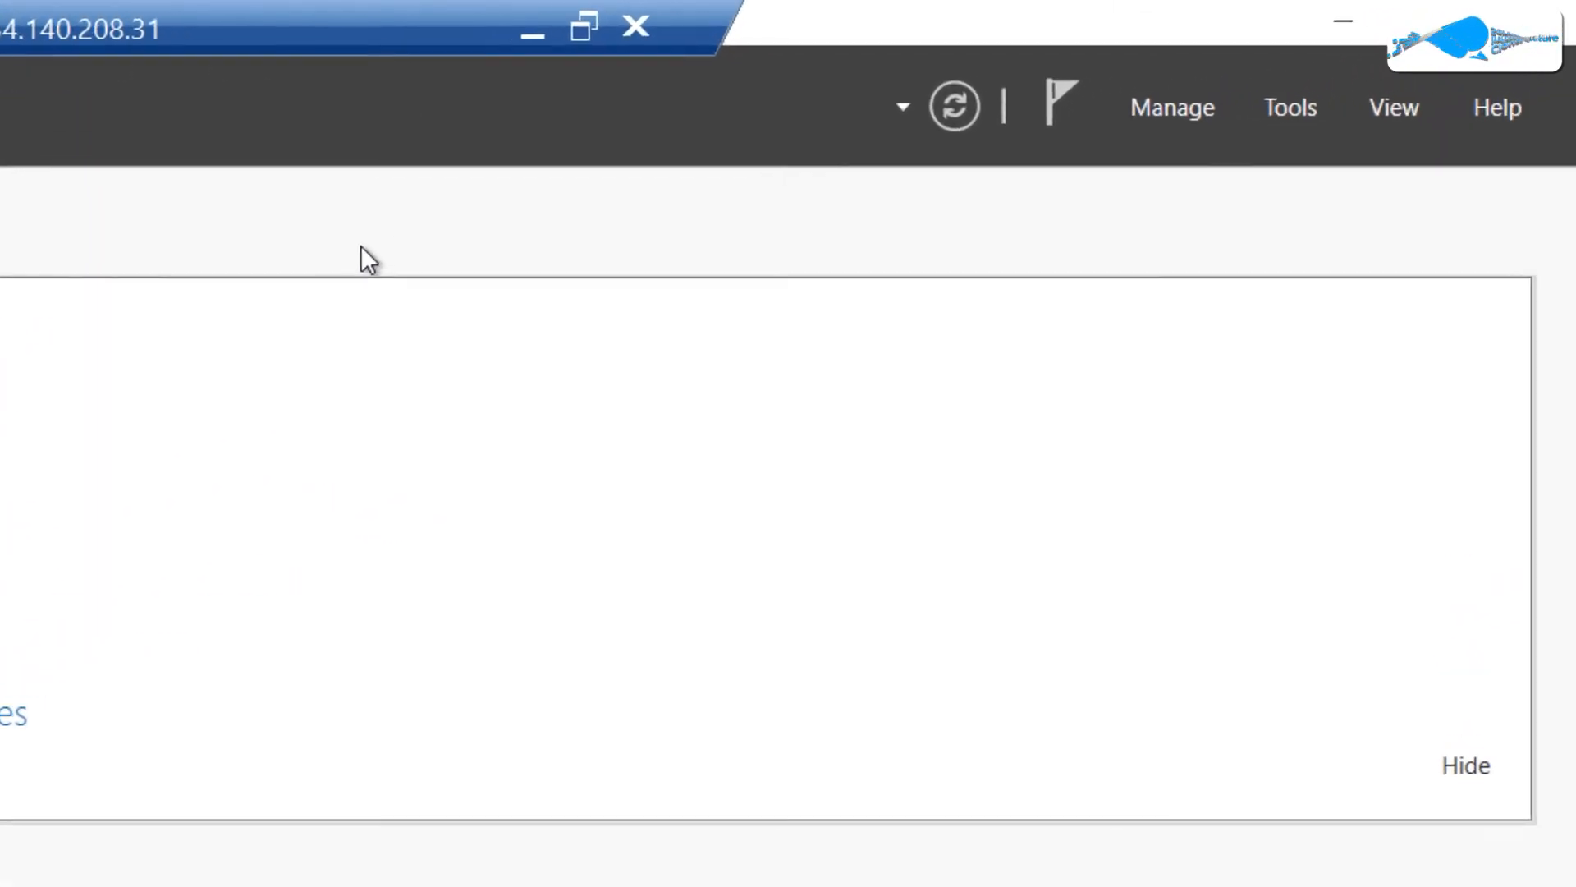
click(1283, 110)
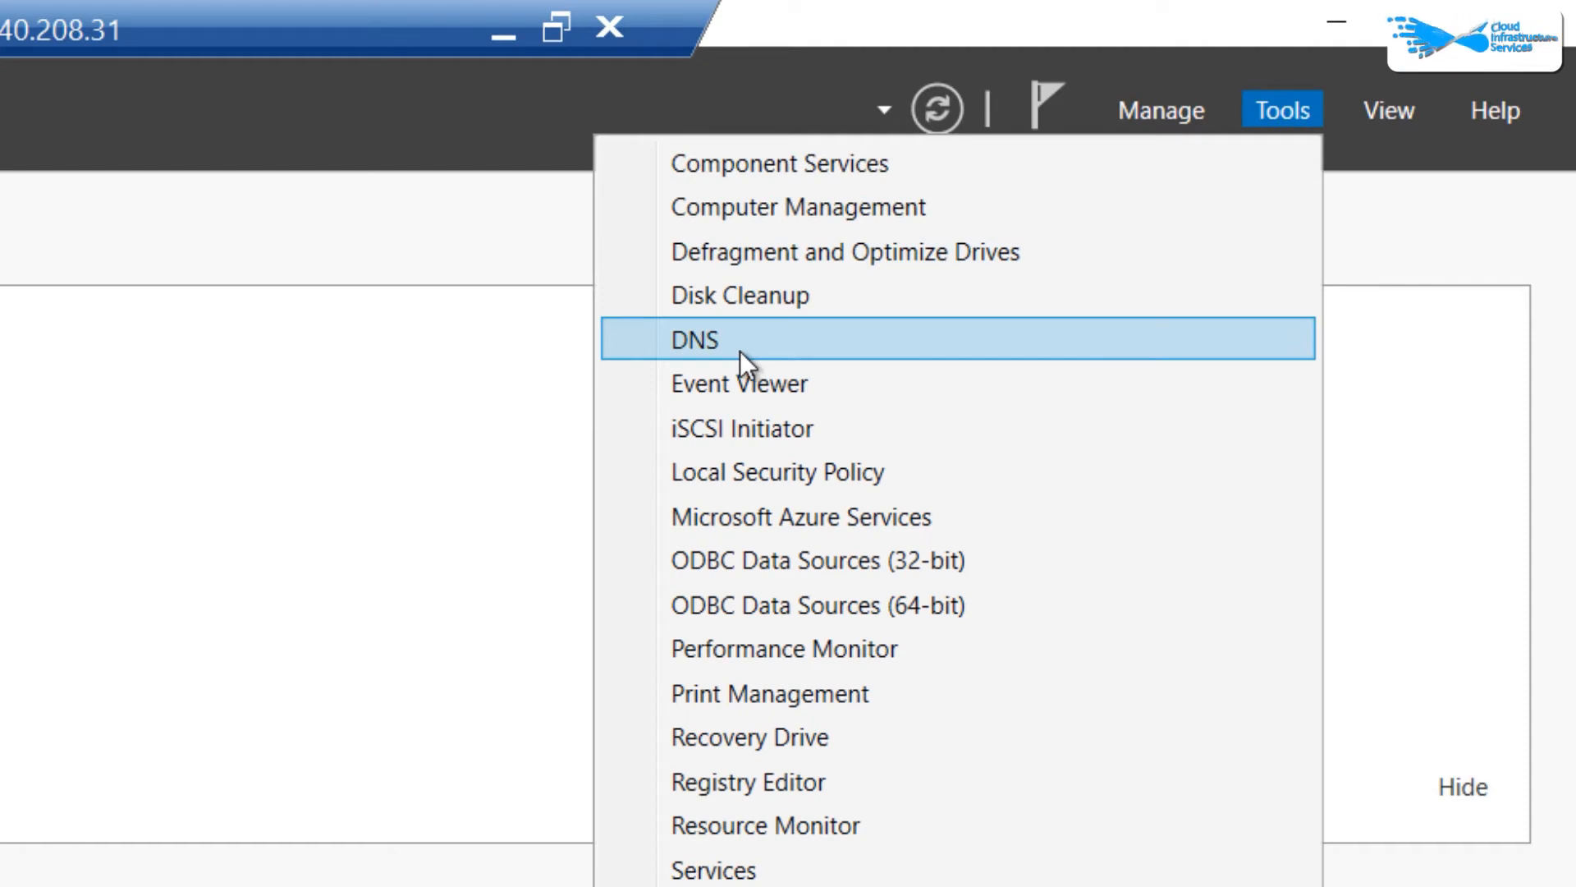
click(740, 340)
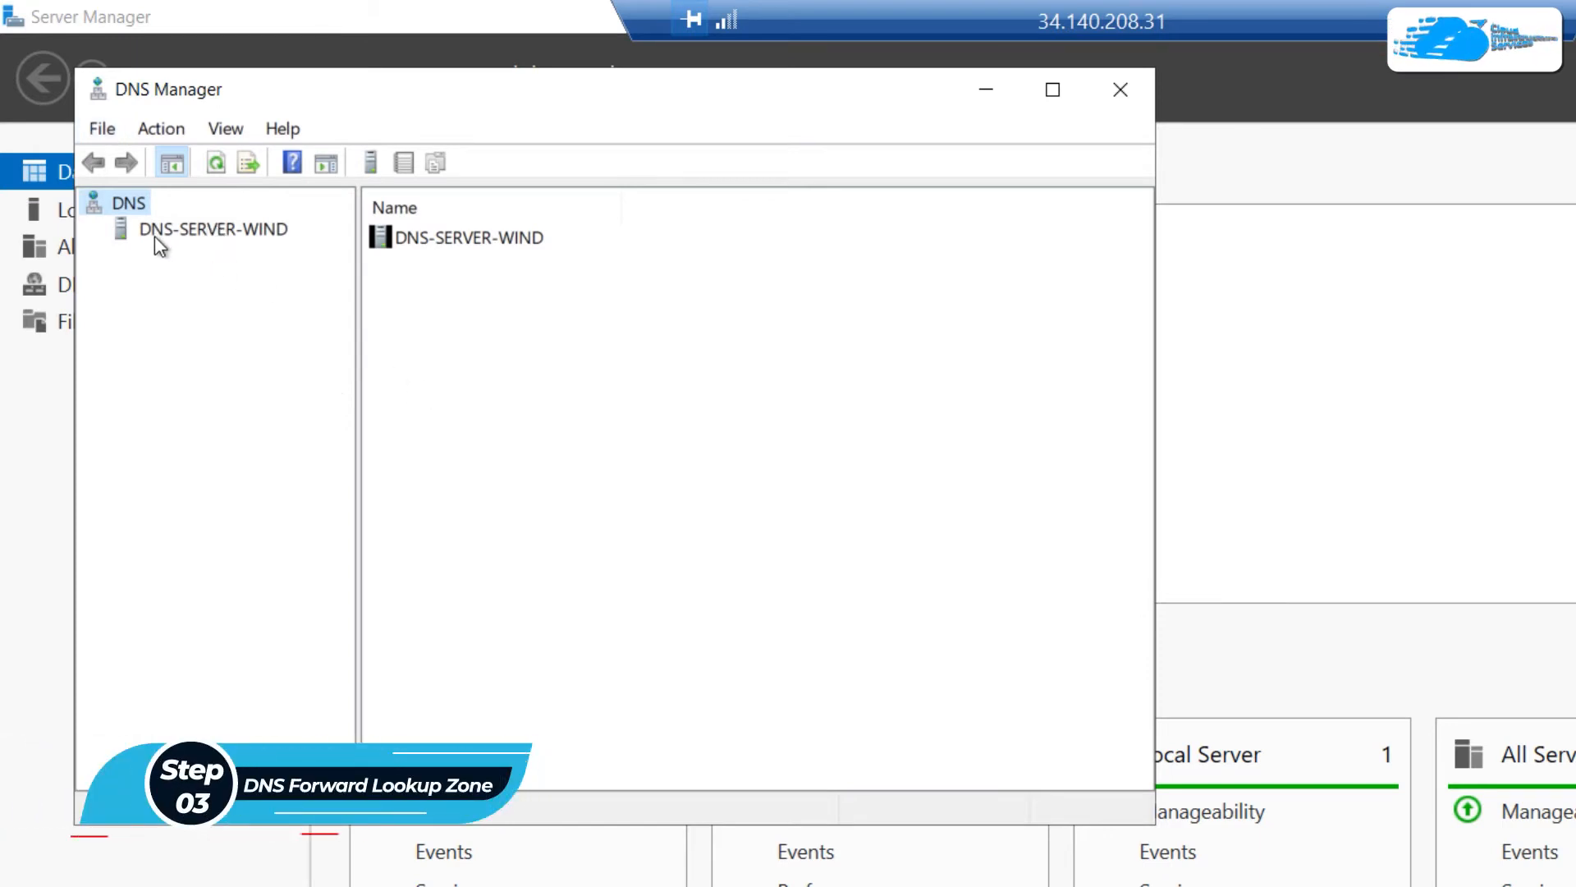
Expand the DNS-SERVER-WIND server and start the New Zone Wizard for its Forward Lookup Zones
click(238, 236)
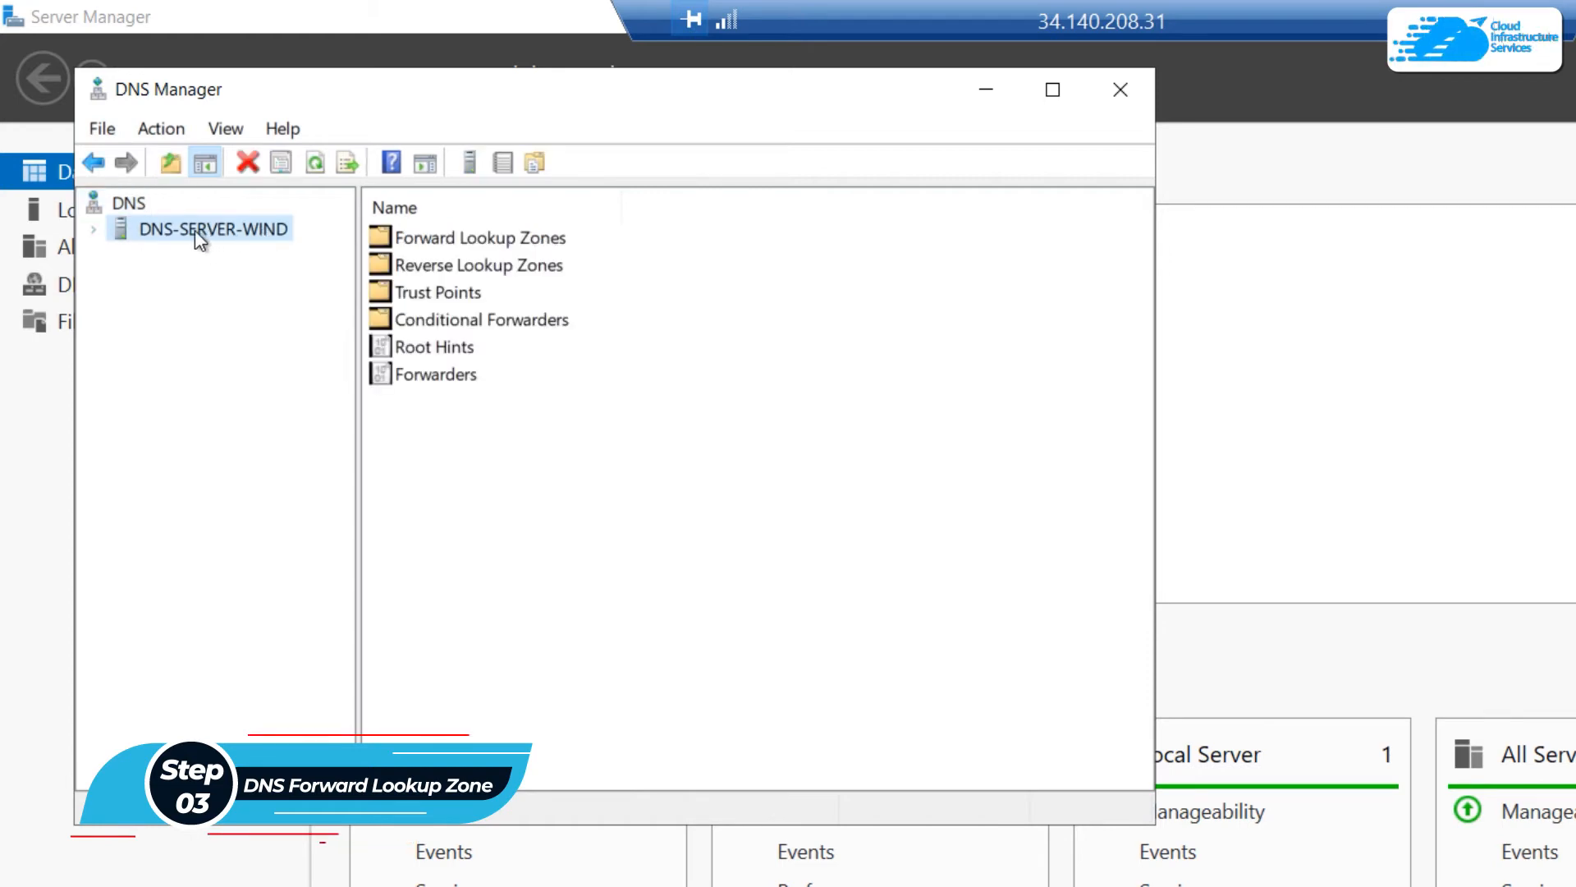
click(93, 230)
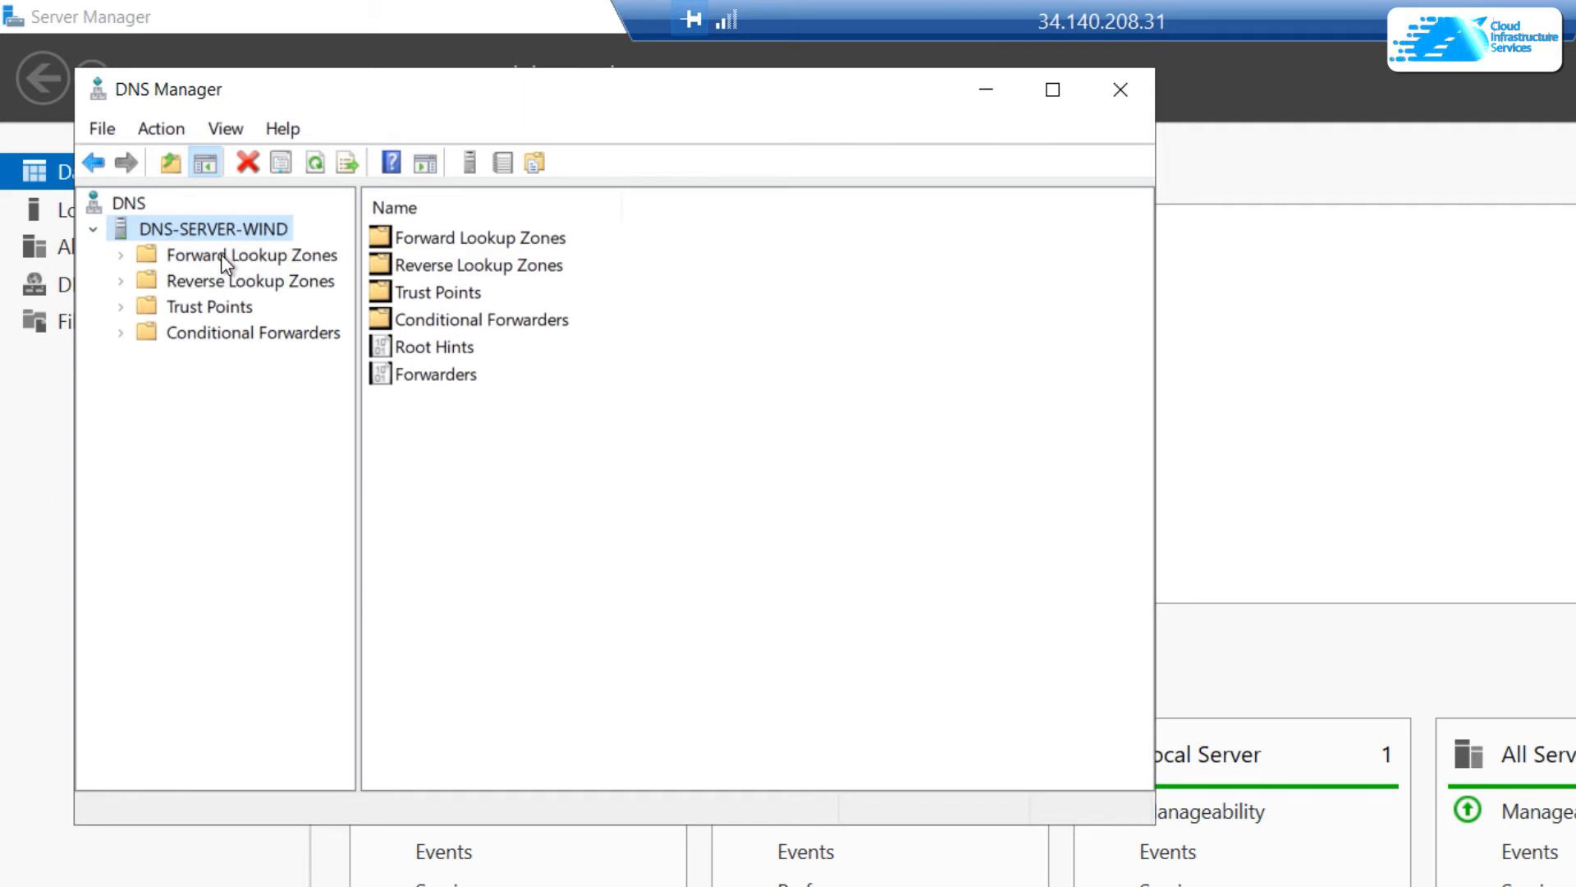
right_click(231, 257)
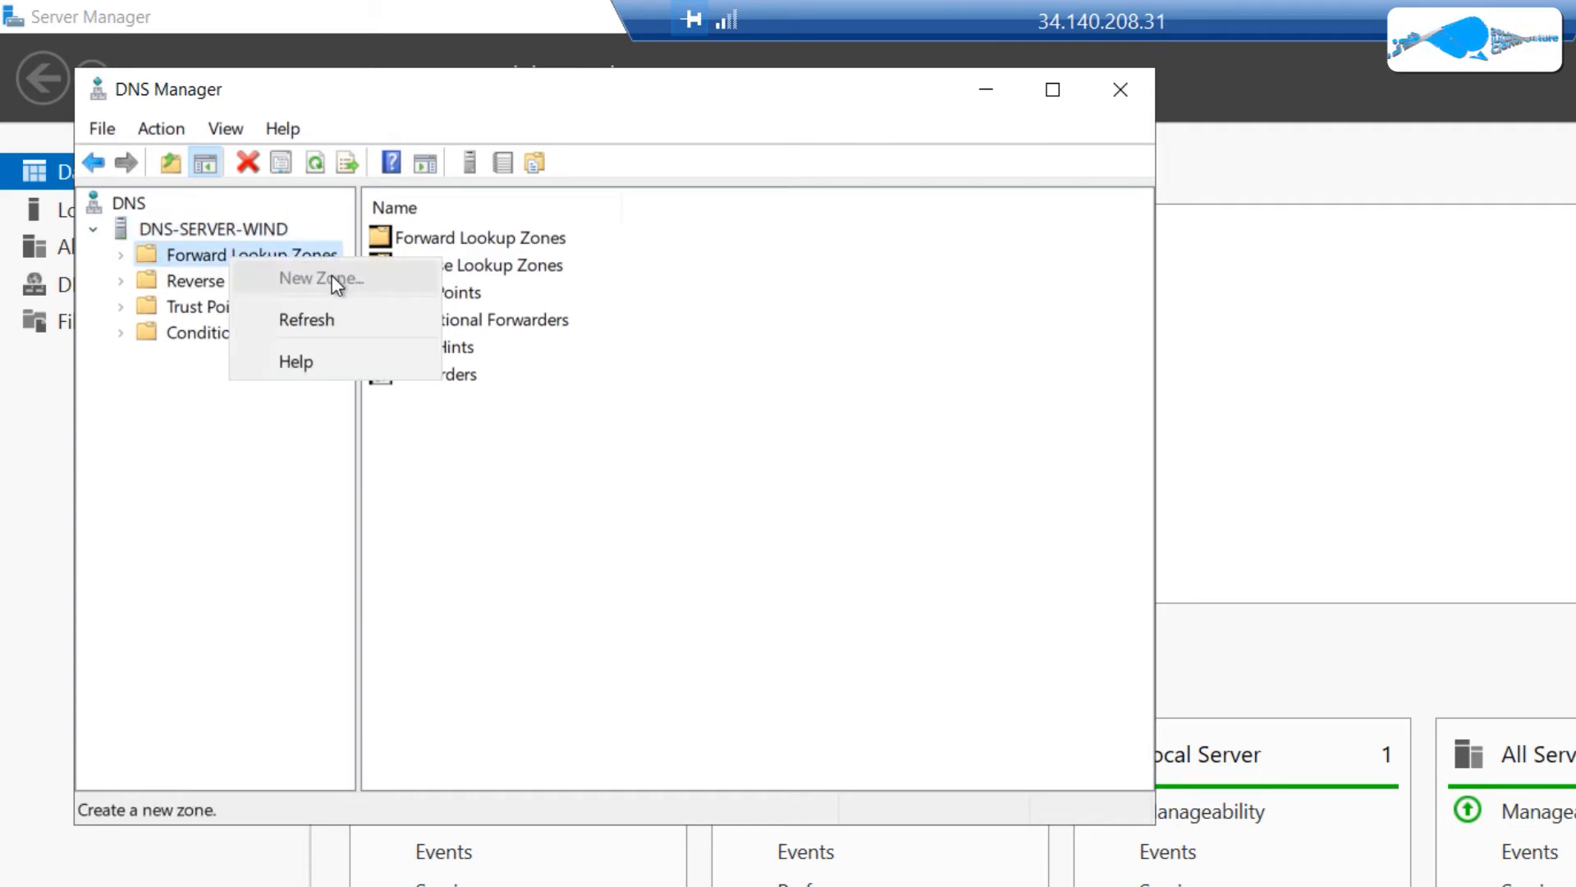
click(327, 326)
right_click(256, 261)
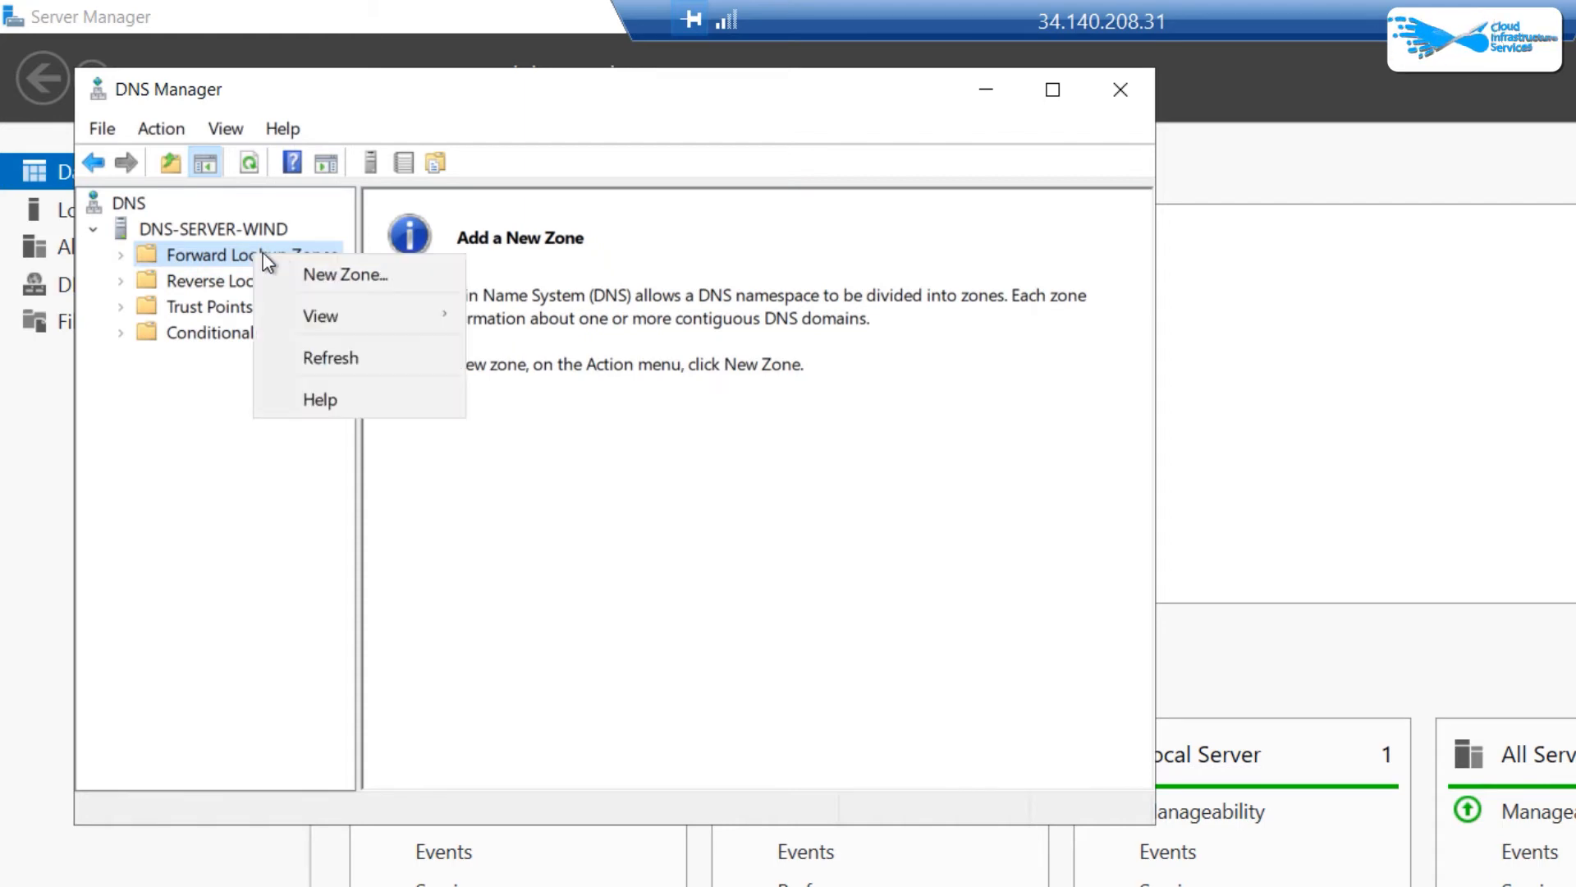
click(381, 274)
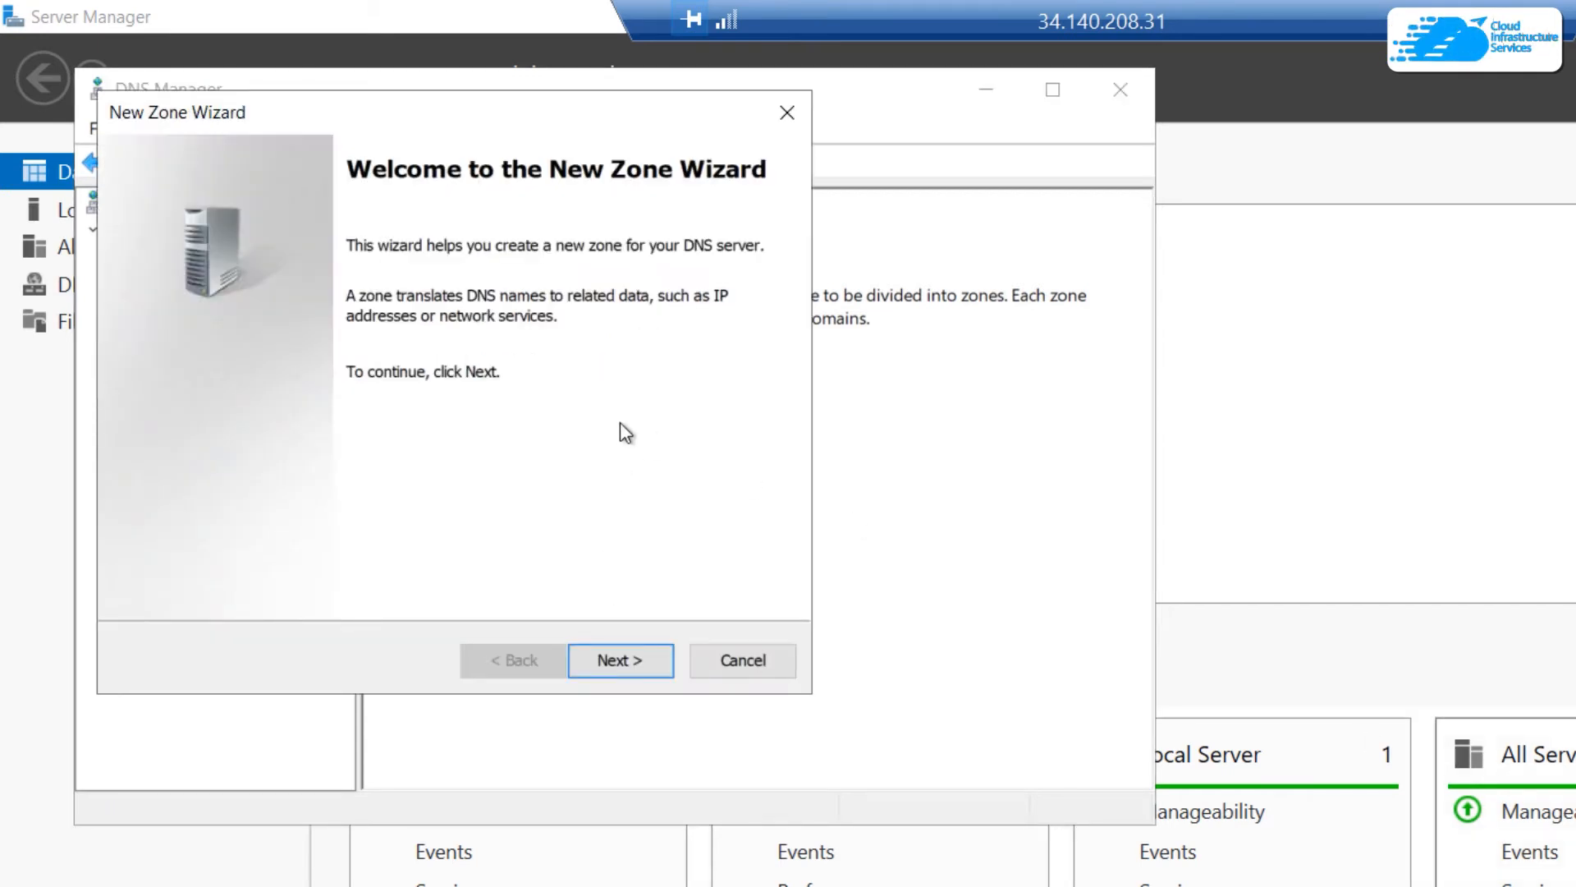
Define the new zone as a primary zone named cis.com, stored in a new file cis.com.dns
click(643, 653)
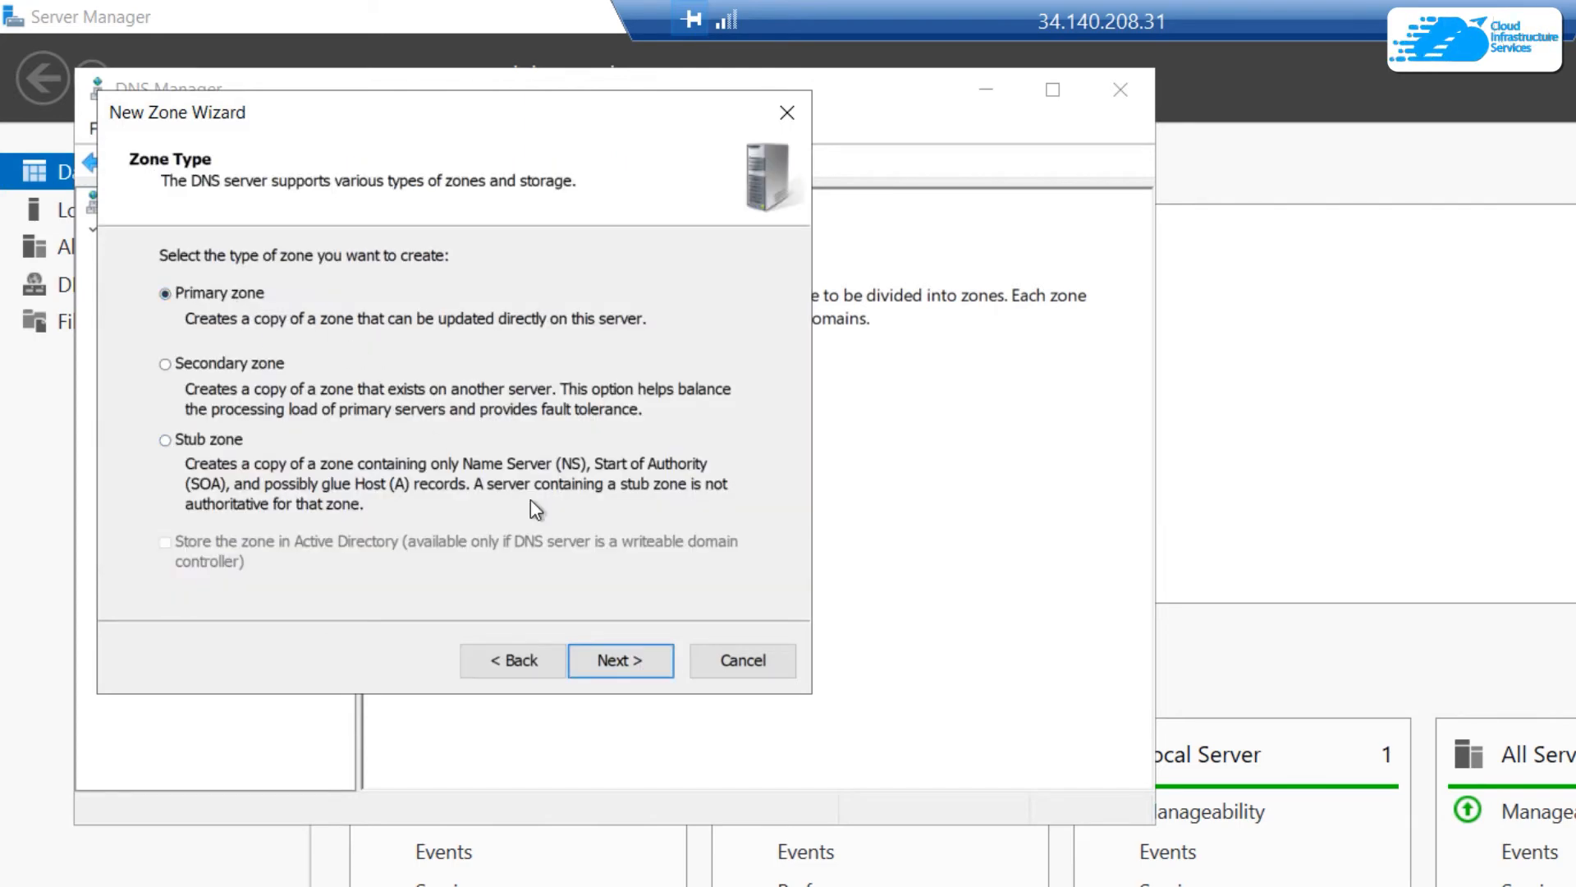
click(637, 667)
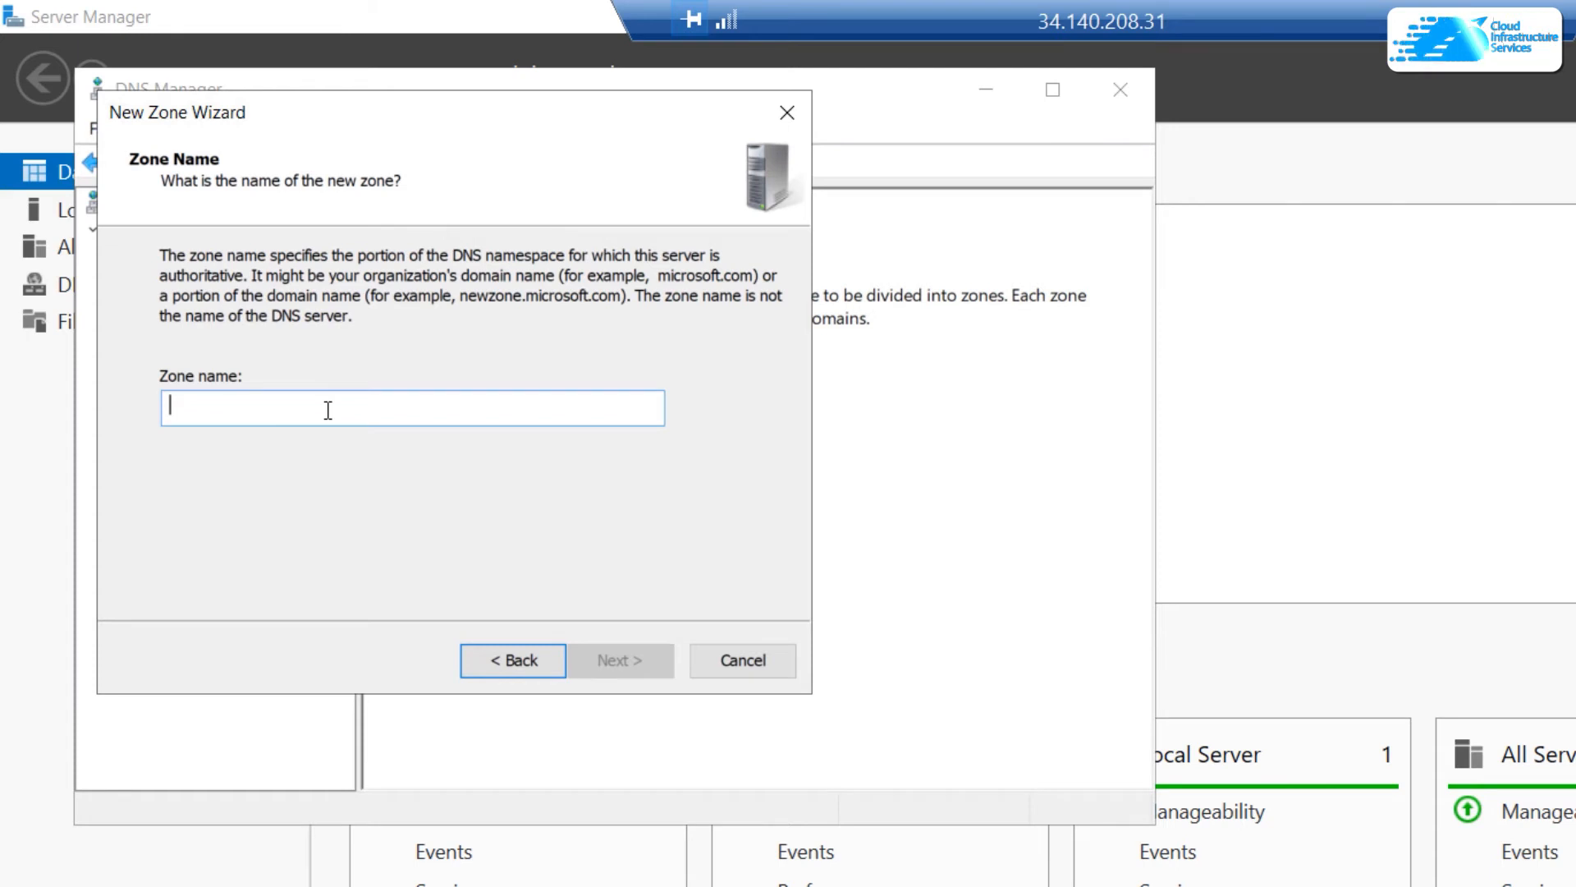
text(cis.com)
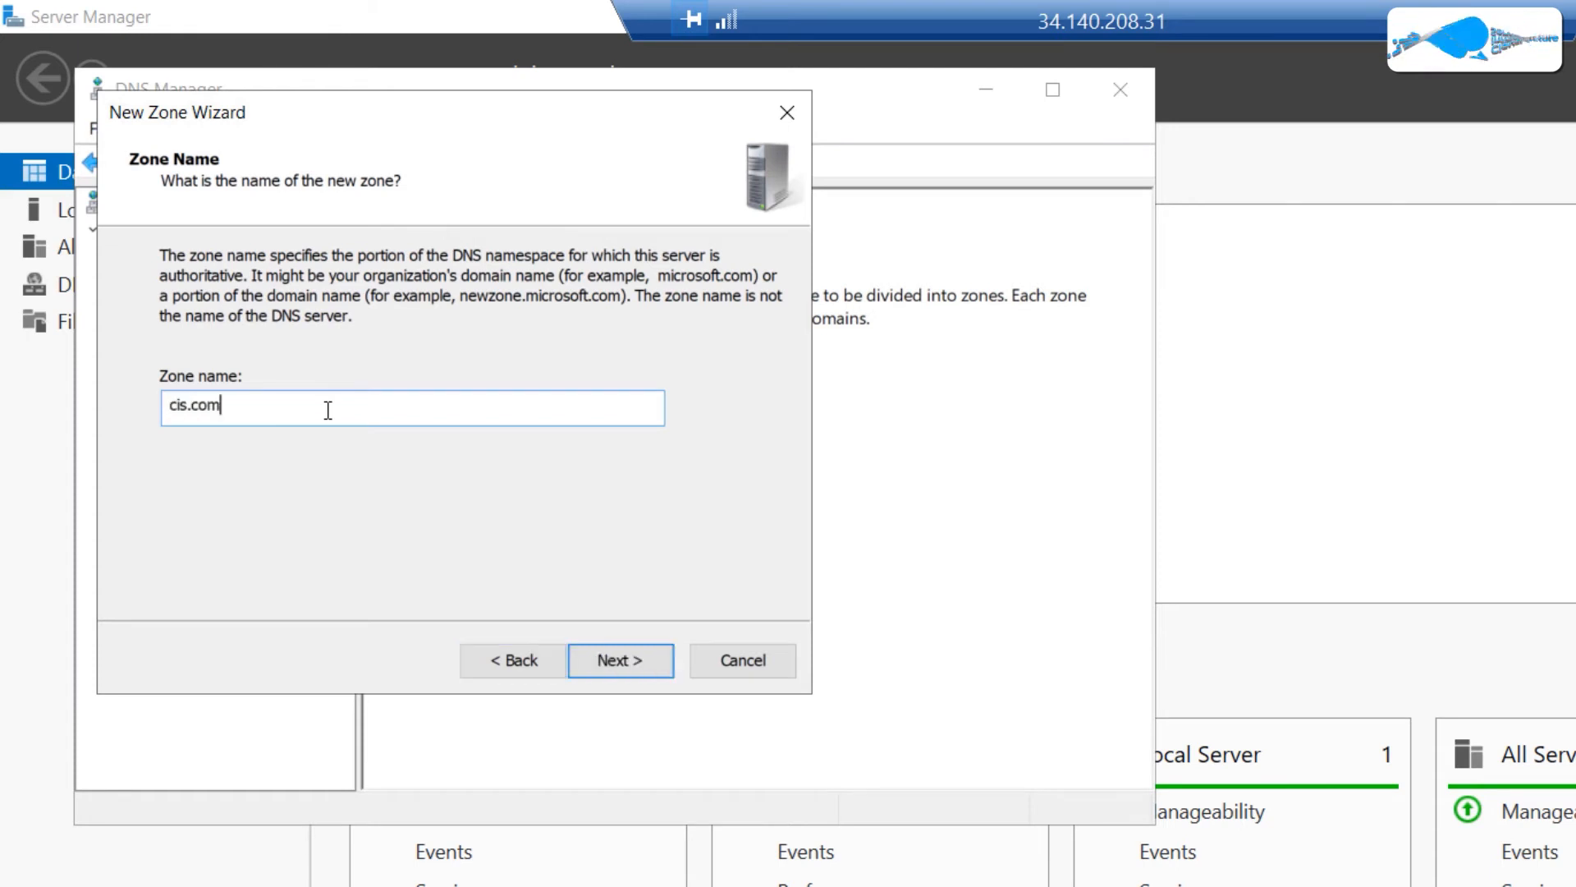
click(642, 663)
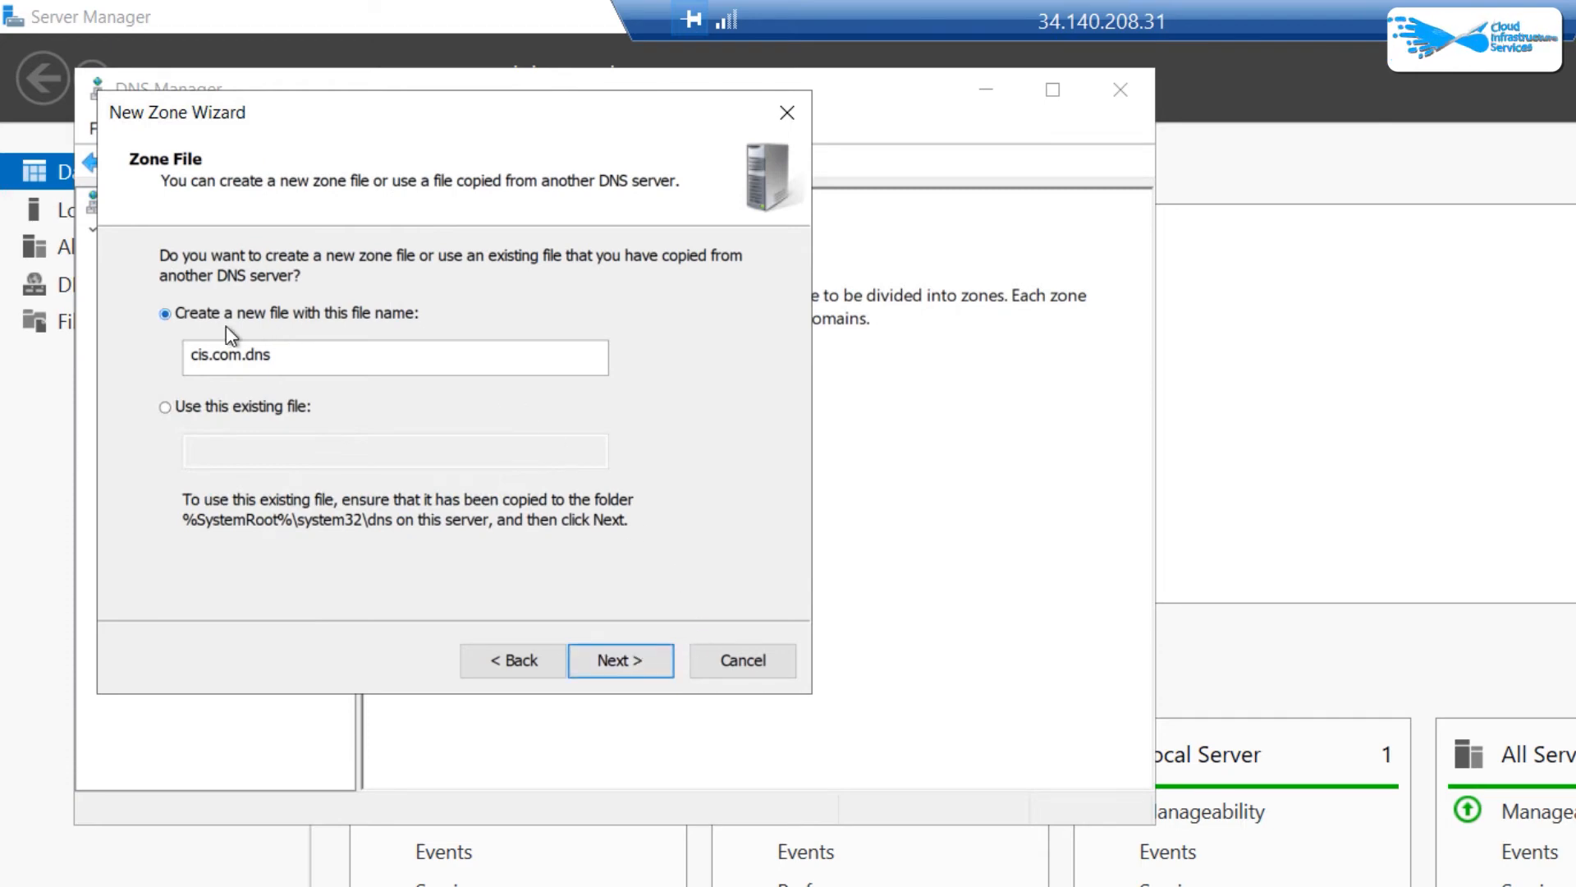
click(616, 658)
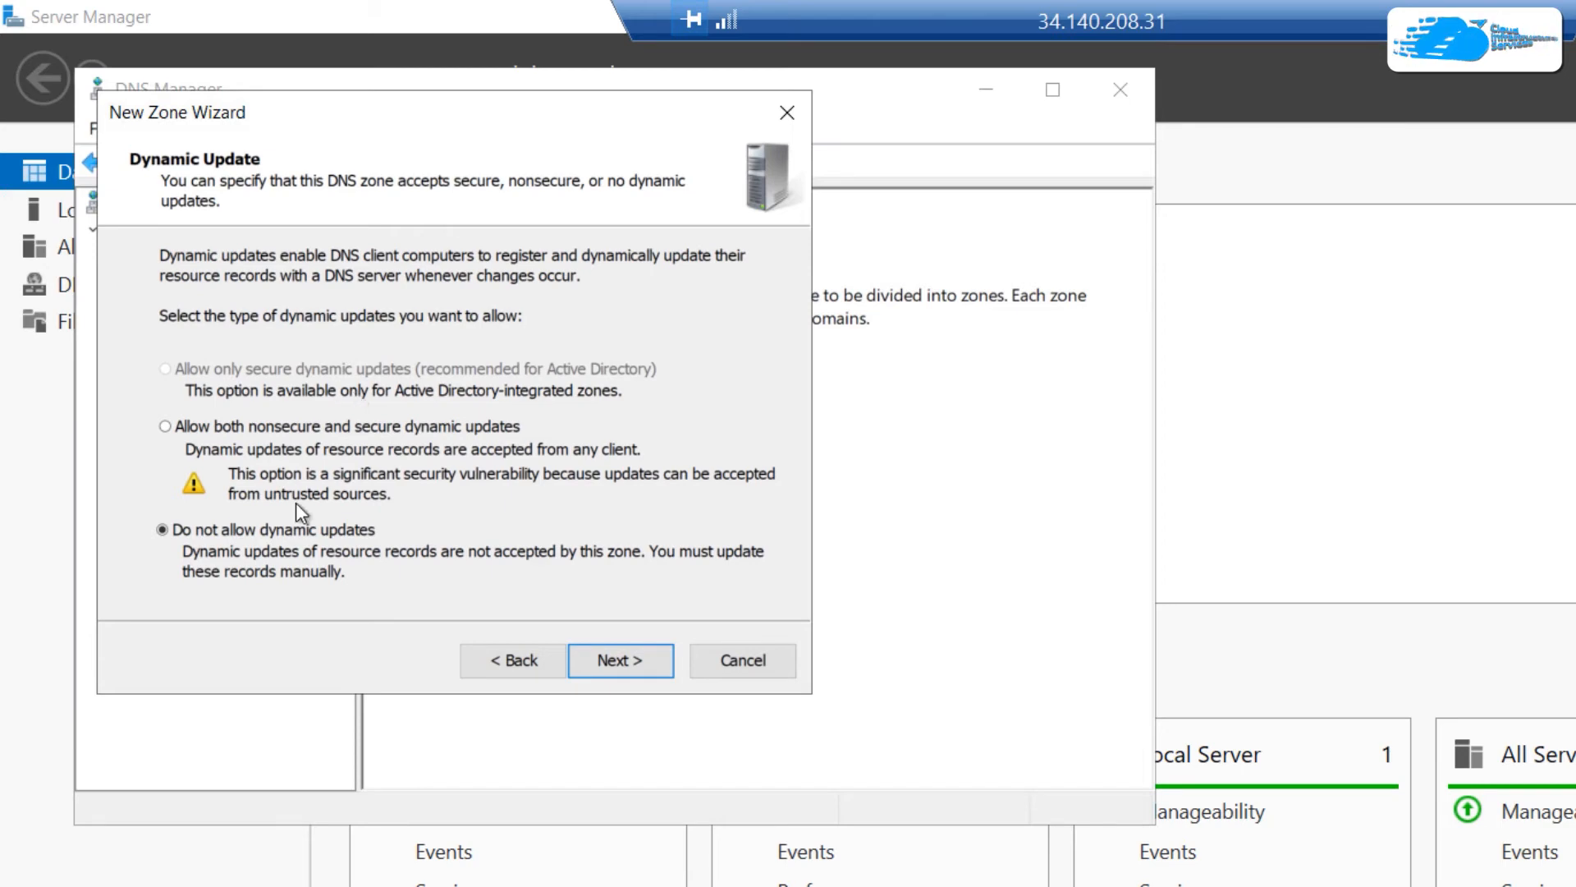
Finish creating the zone with dynamic updates disallowed, and open cis.com under Forward Lookup Zones
click(617, 662)
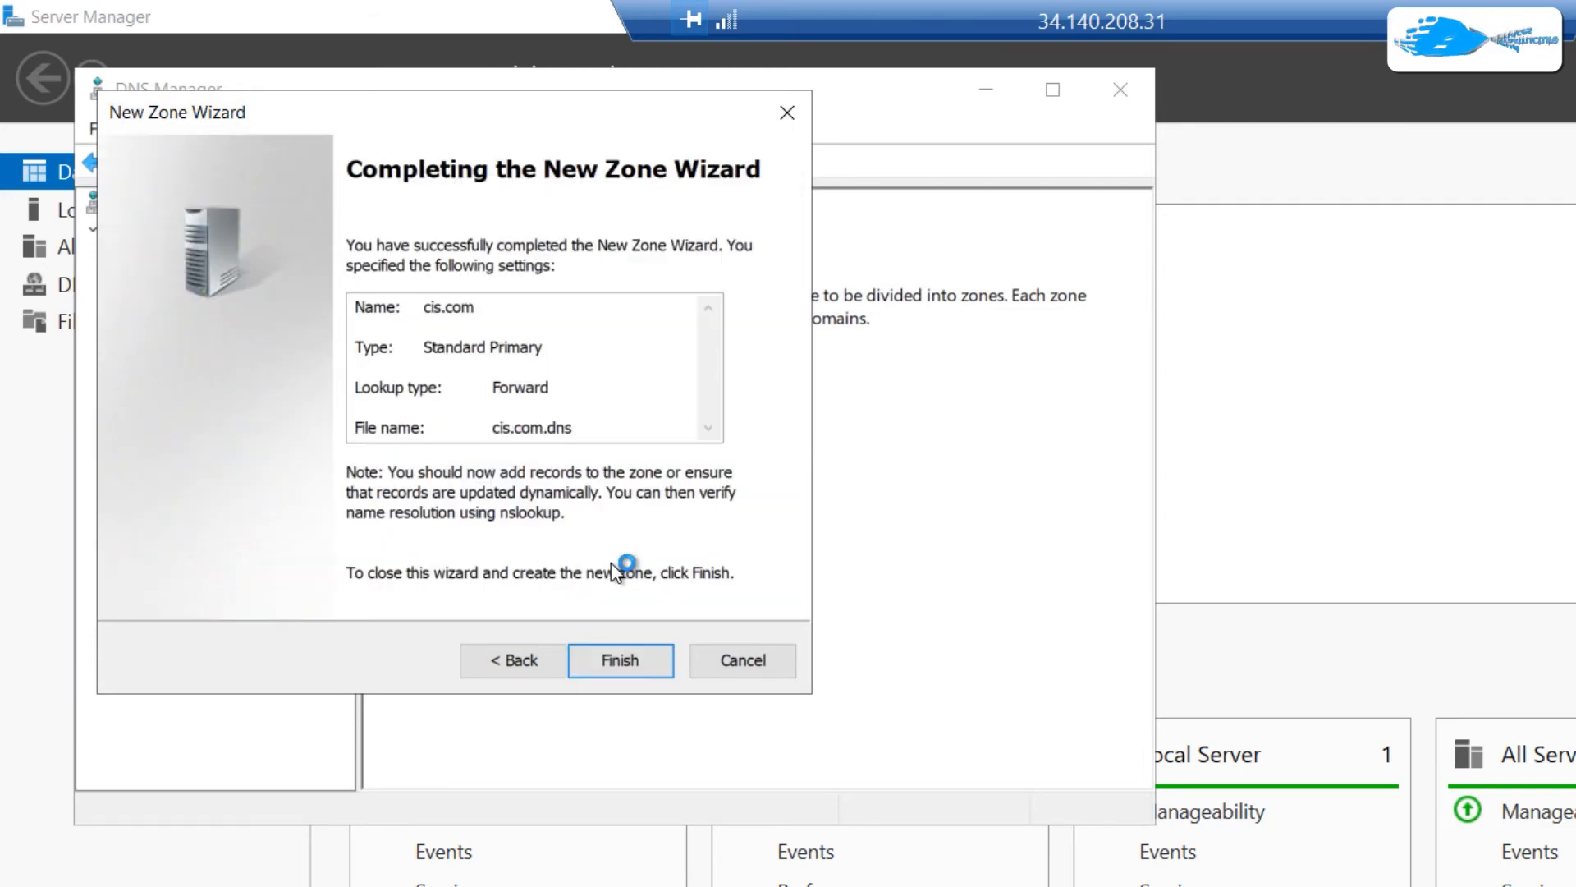
click(625, 667)
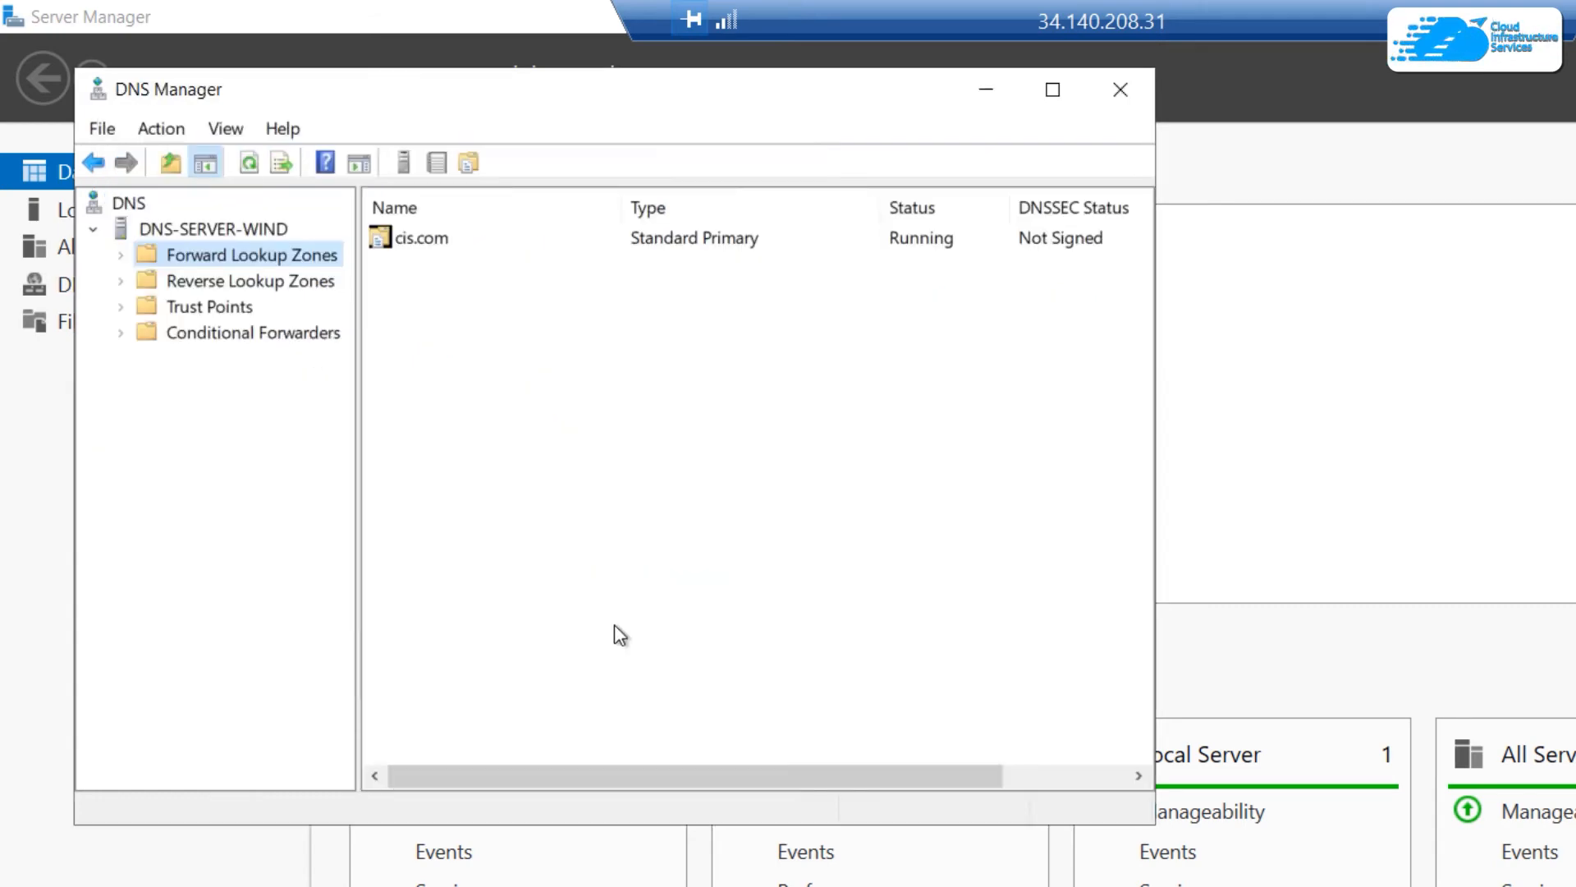
click(419, 240)
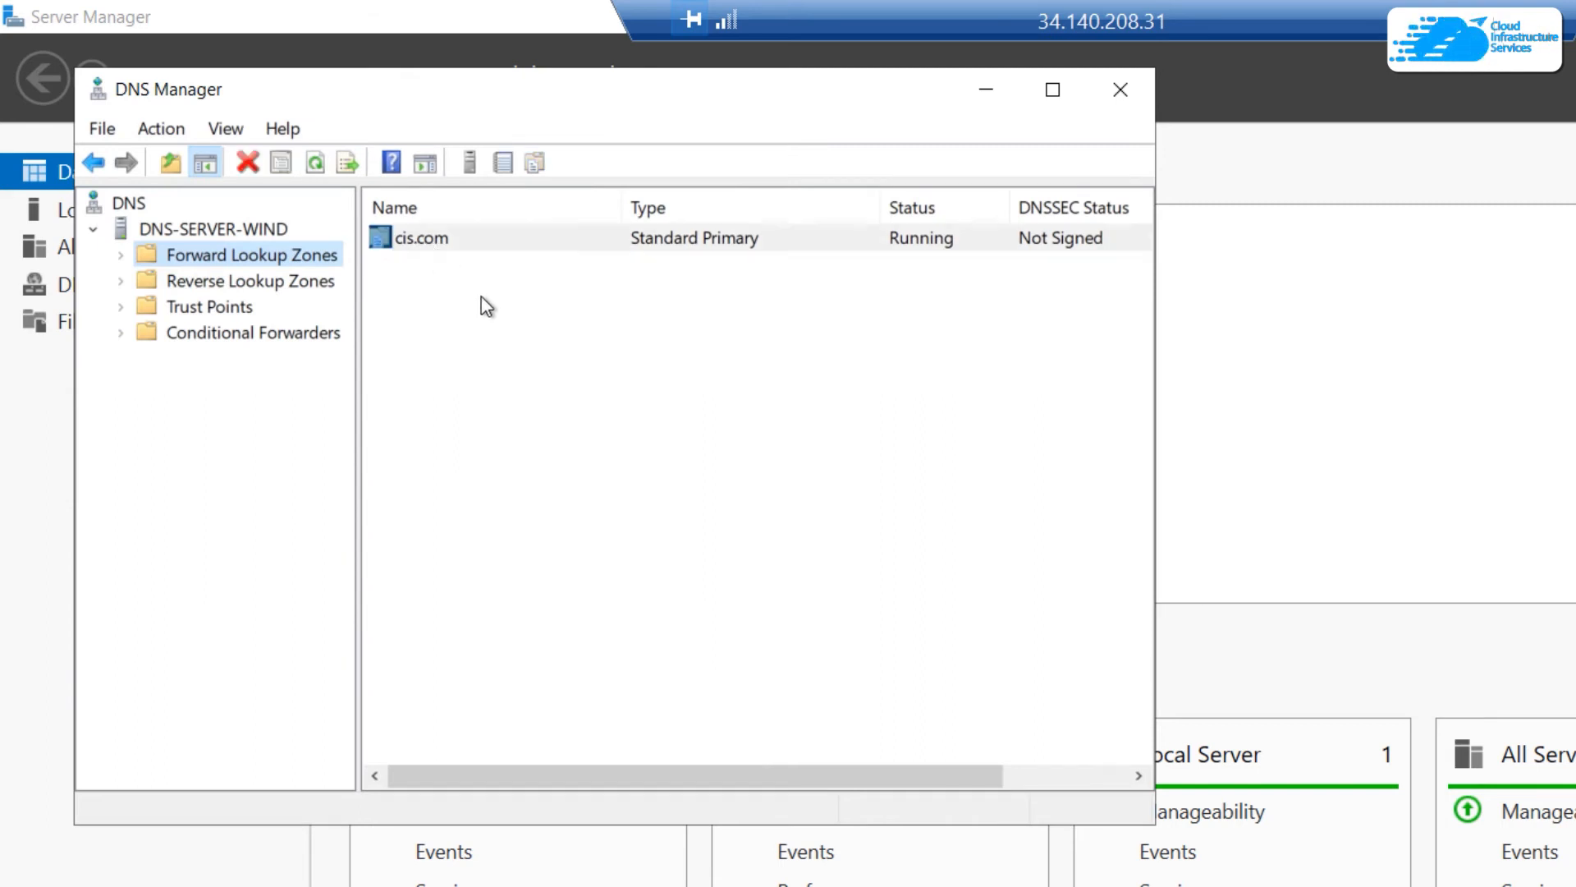
click(121, 256)
click(212, 281)
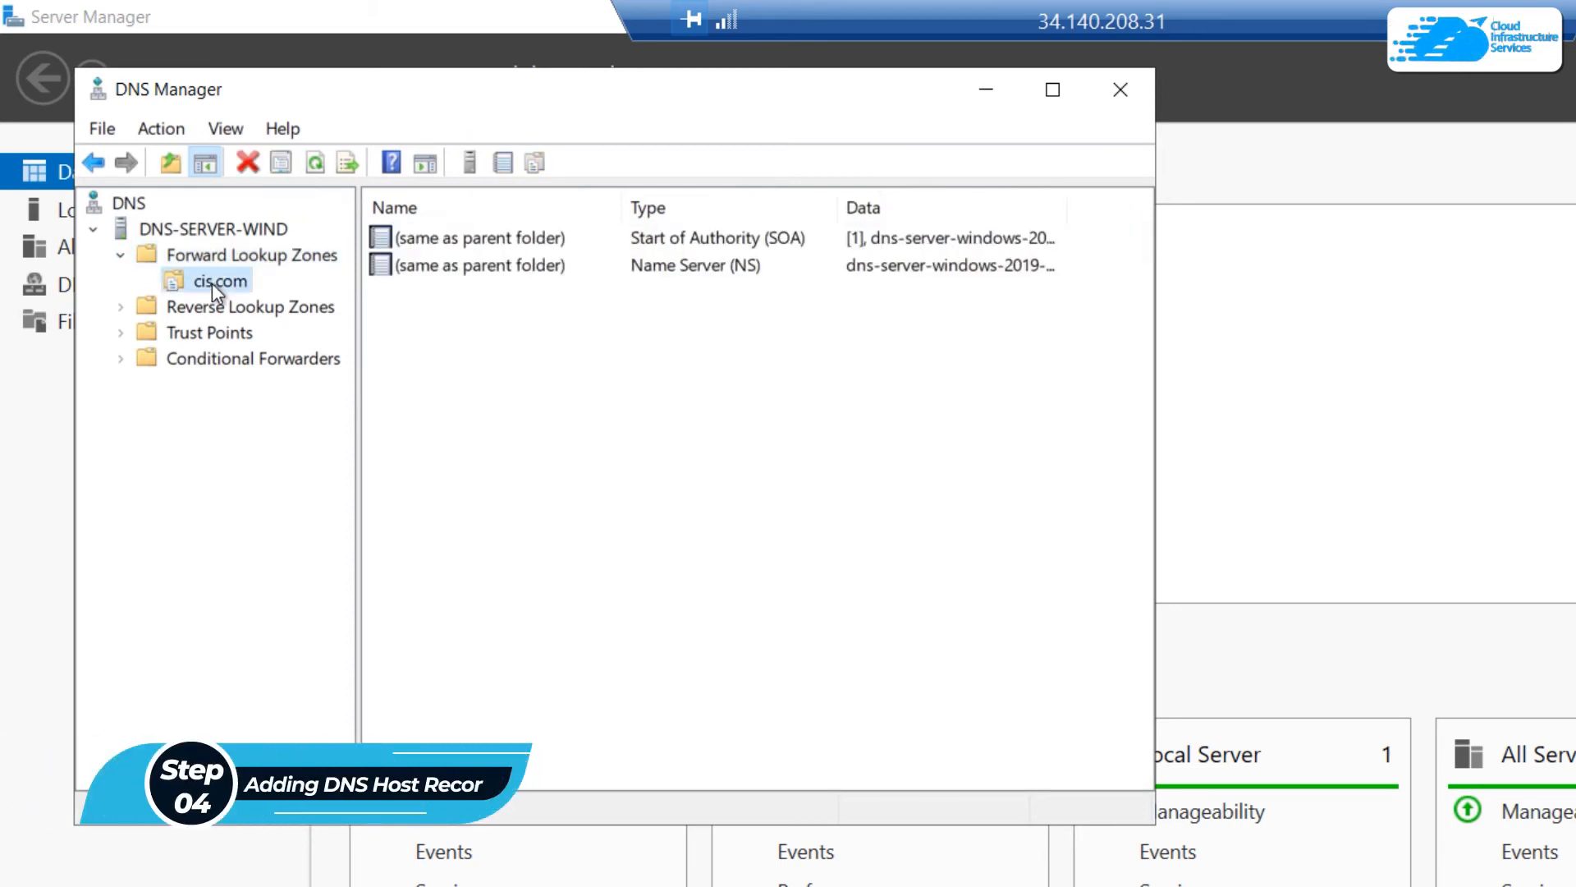
Add a host (A) record named support with IP address 172.16.1.10 to the cis.com zone, without an associated pointer record
right_click(215, 282)
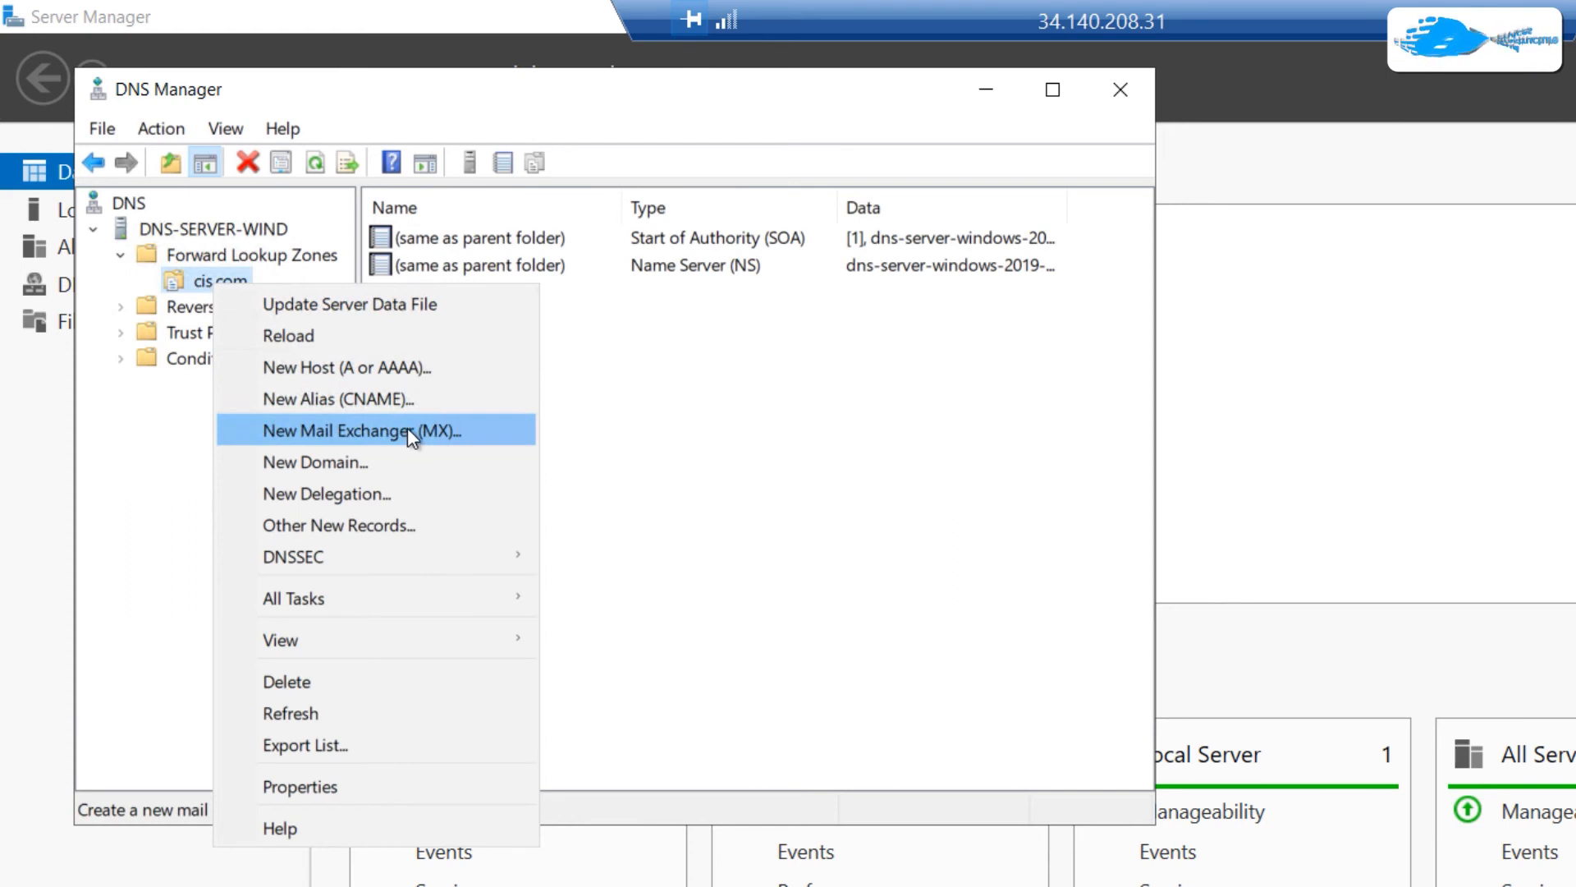
click(397, 367)
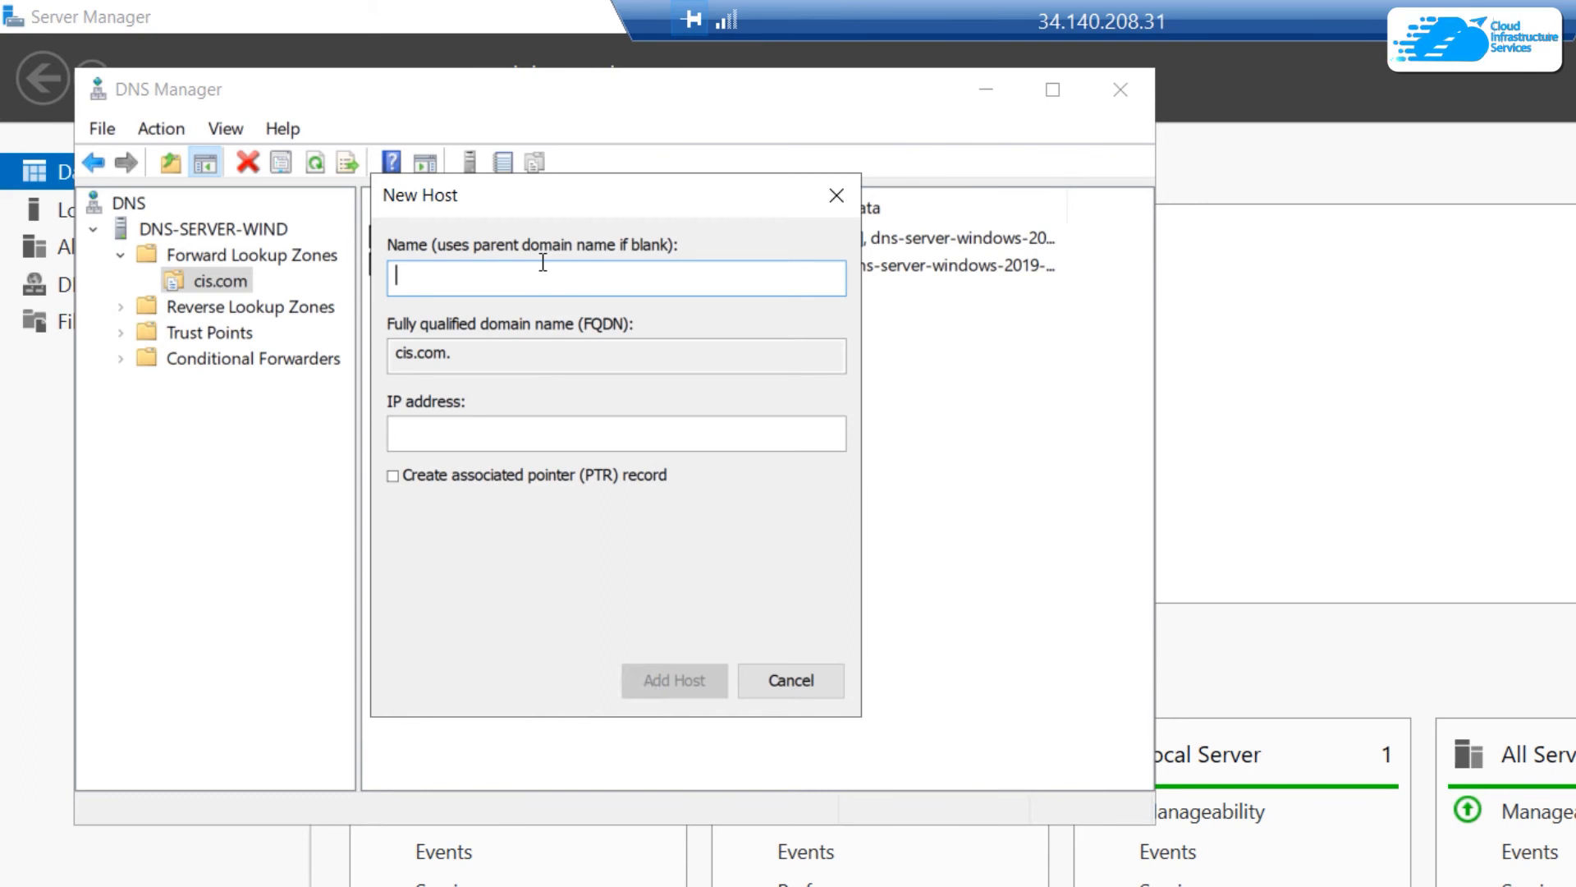
text(support)
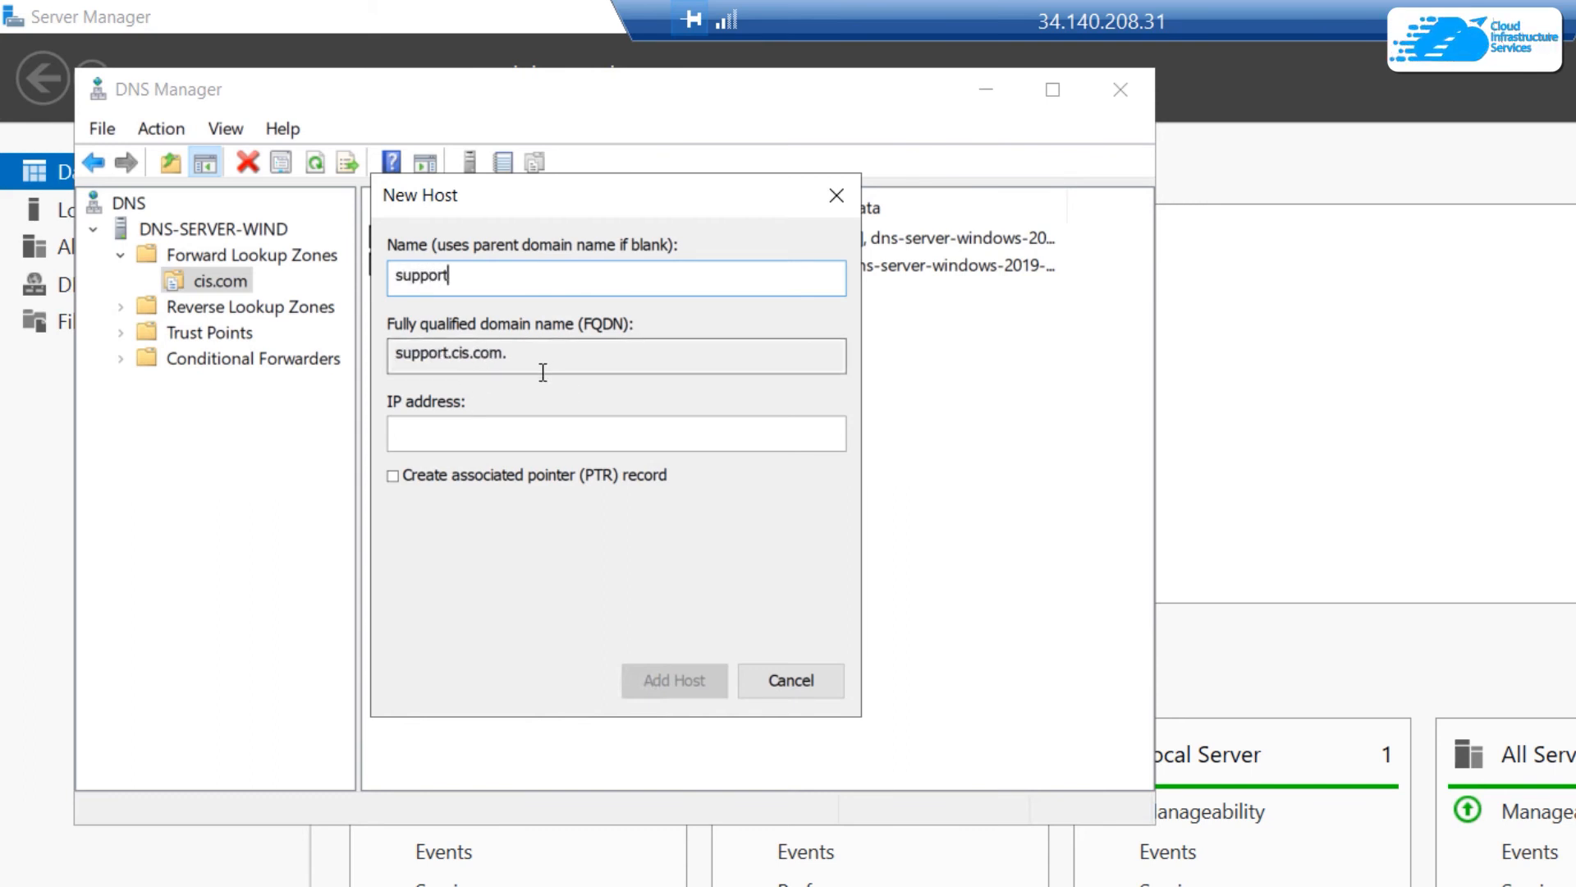
click(512, 430)
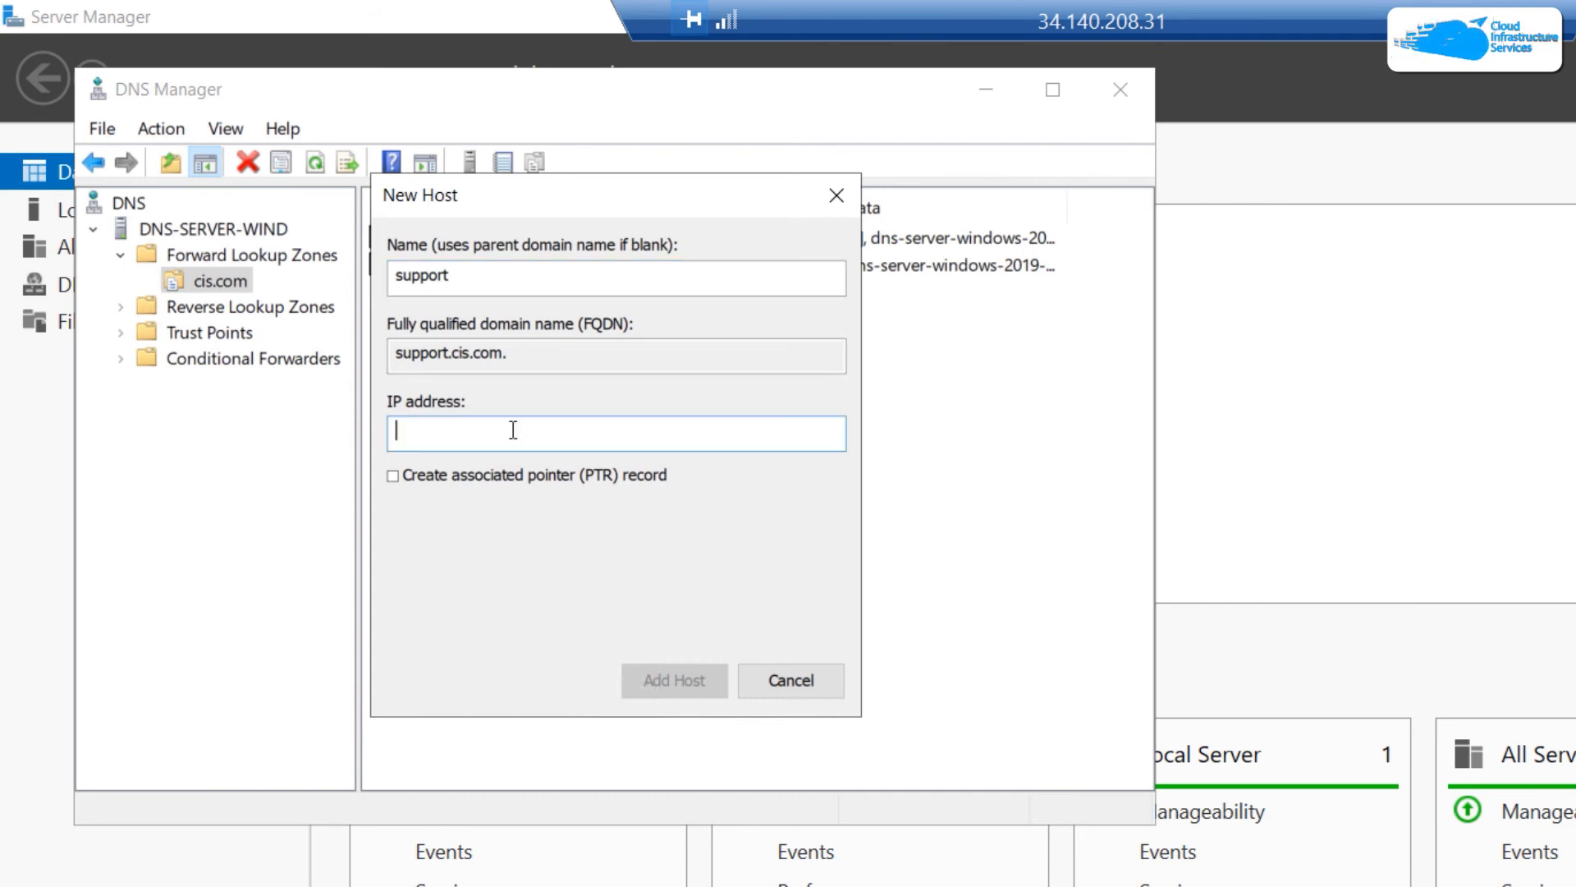
text(172.16.1.10)
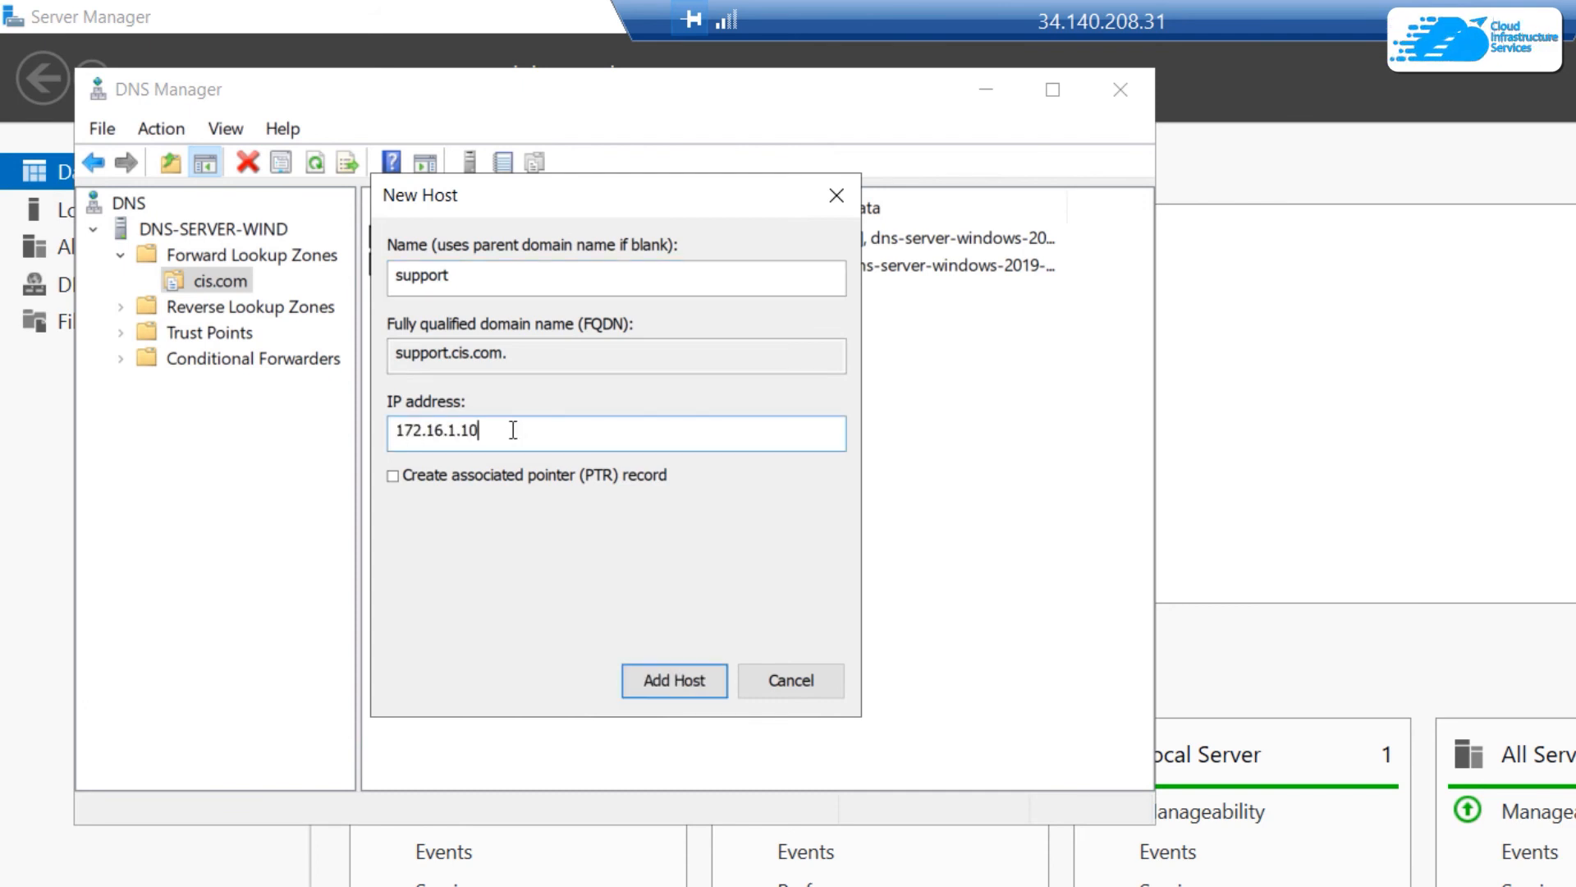
click(688, 687)
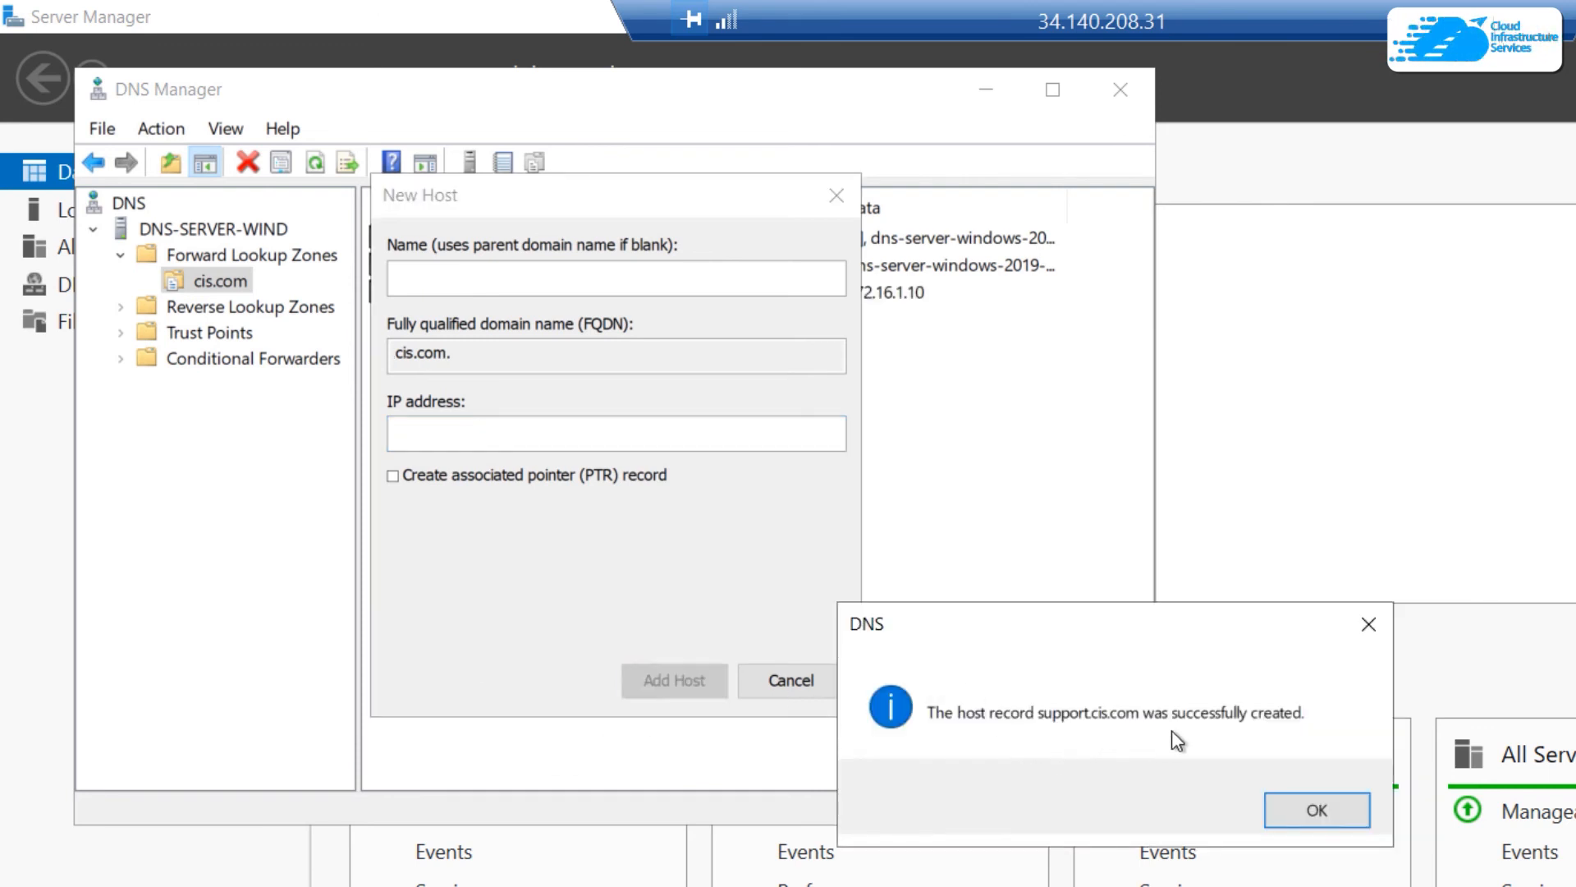
click(1318, 809)
click(791, 680)
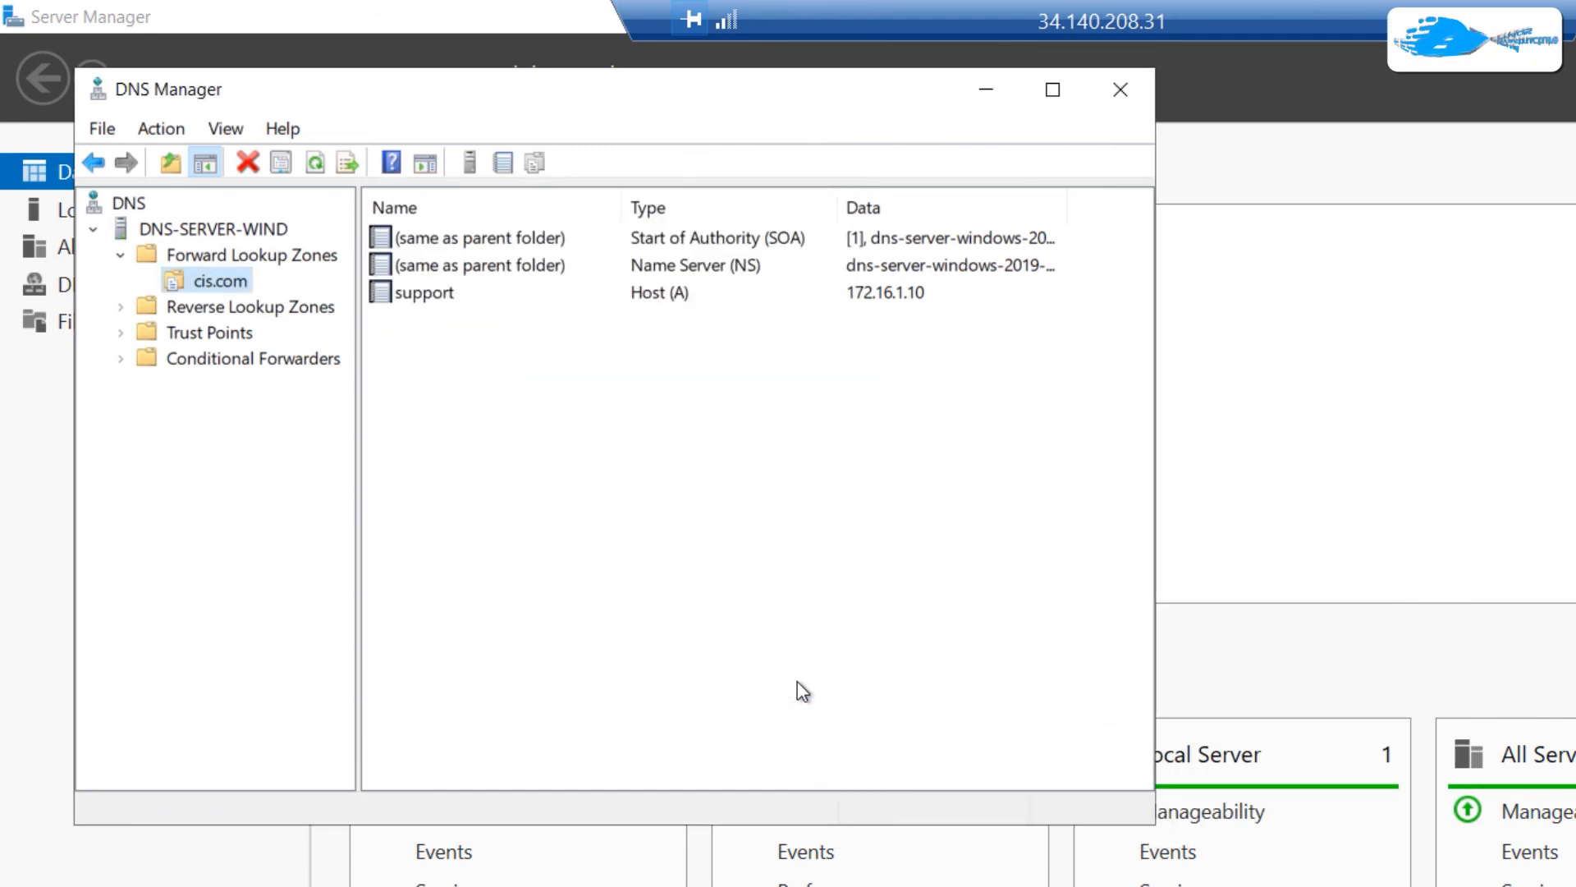